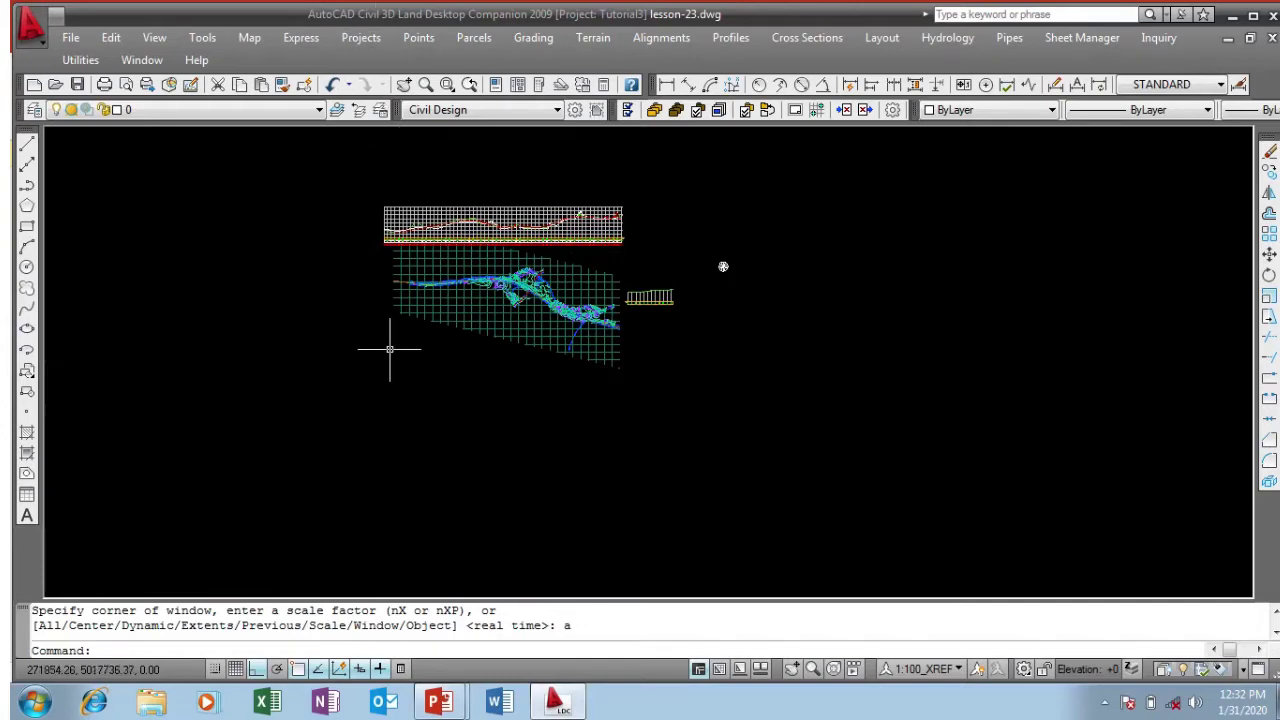
{"action": "scroll", "coordinate": [294, 318], "scroll_direction": "down", "scroll_amount": 2}
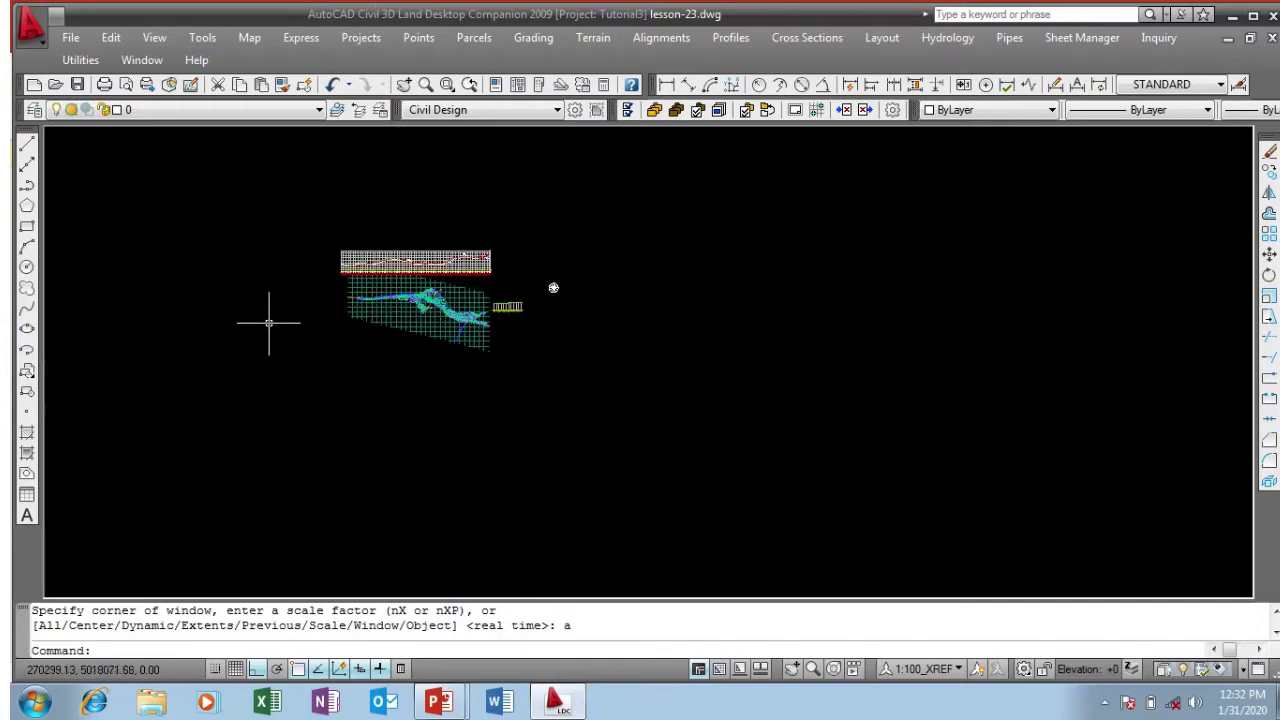
{"action": "scroll", "coordinate": [431, 303], "scroll_direction": "up", "scroll_amount": 5}
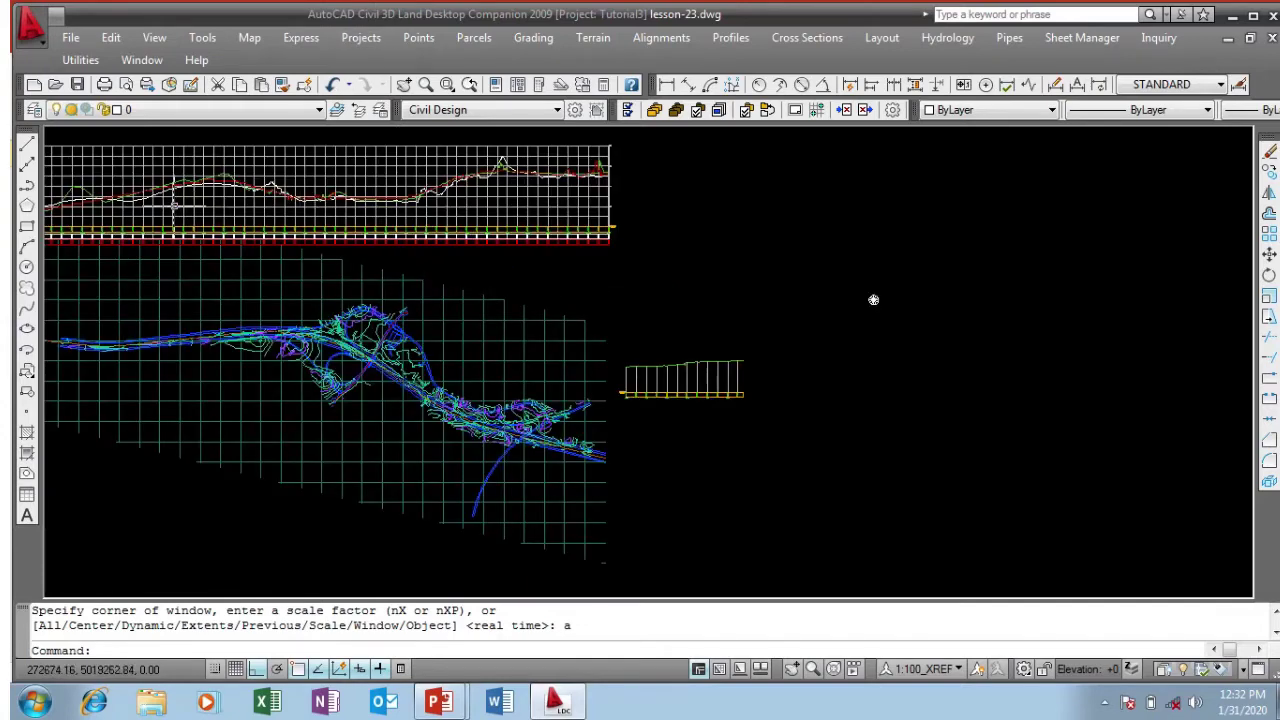
{"action": "scroll", "coordinate": [621, 266], "scroll_direction": "down", "scroll_amount": 2}
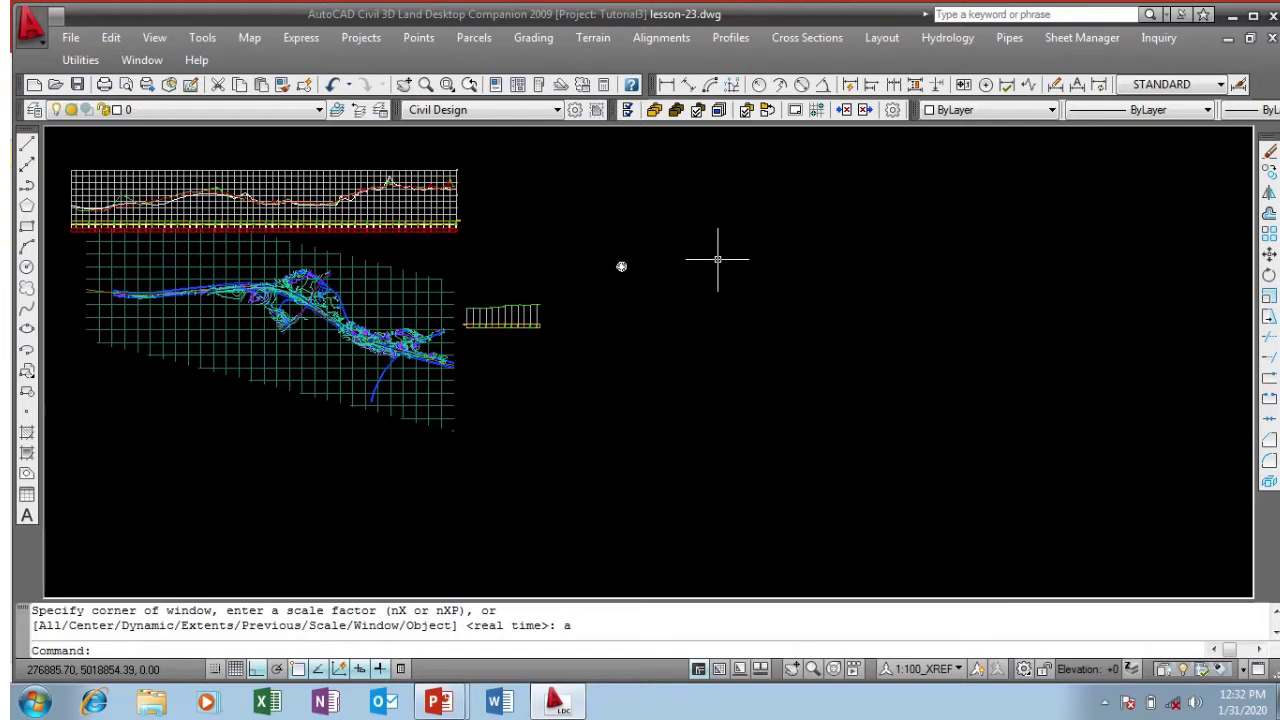
{"action": "left_click", "coordinate": [806, 37]}
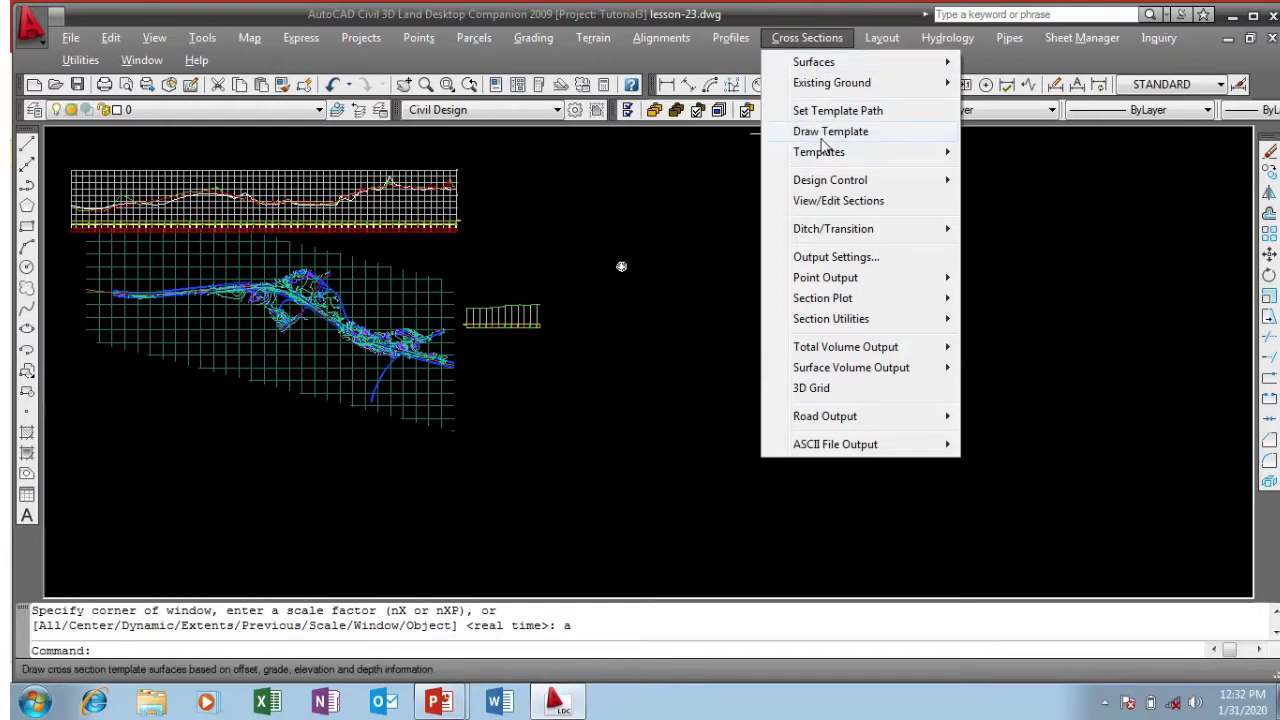
{"action": "left_click", "coordinate": [683, 234]}
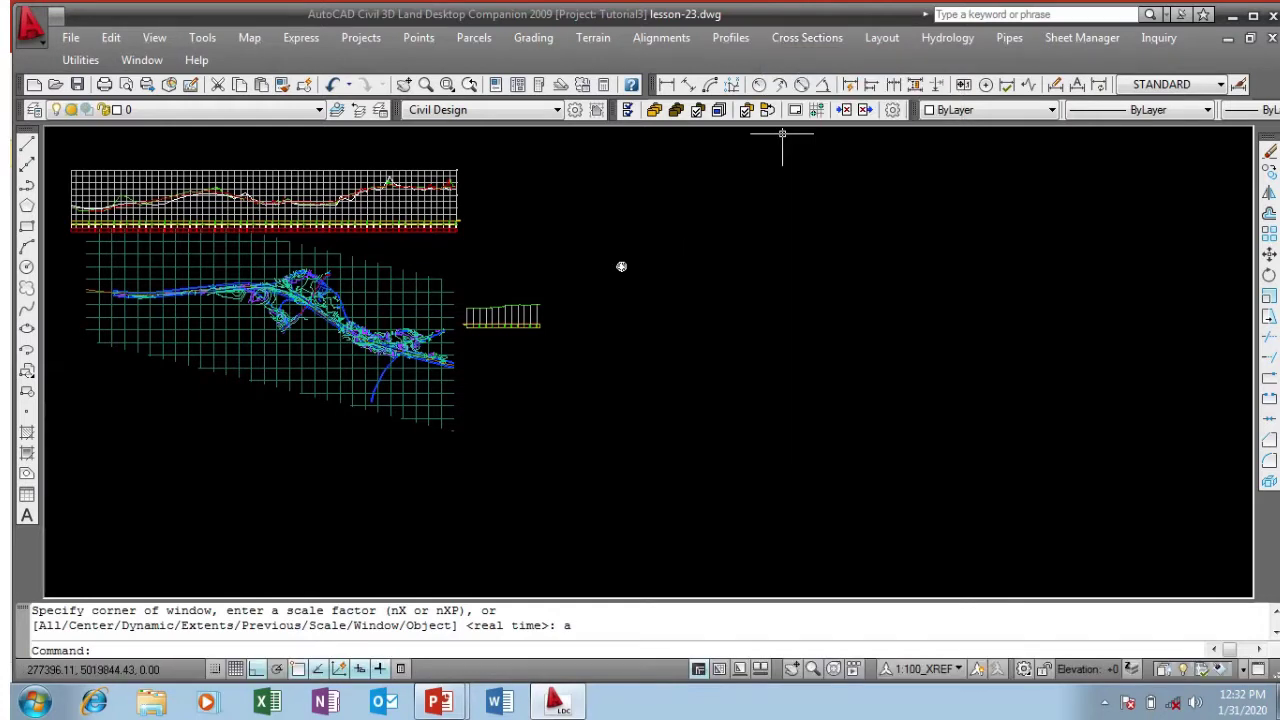
{"action": "left_click", "coordinate": [686, 229]}
{"action": "left_click", "coordinate": [737, 178]}
Step: Start the Draw Template command, place its starting point in the empty area beyond the existing profiles, and turn Ortho off
{"action": "left_click", "coordinate": [802, 38]}
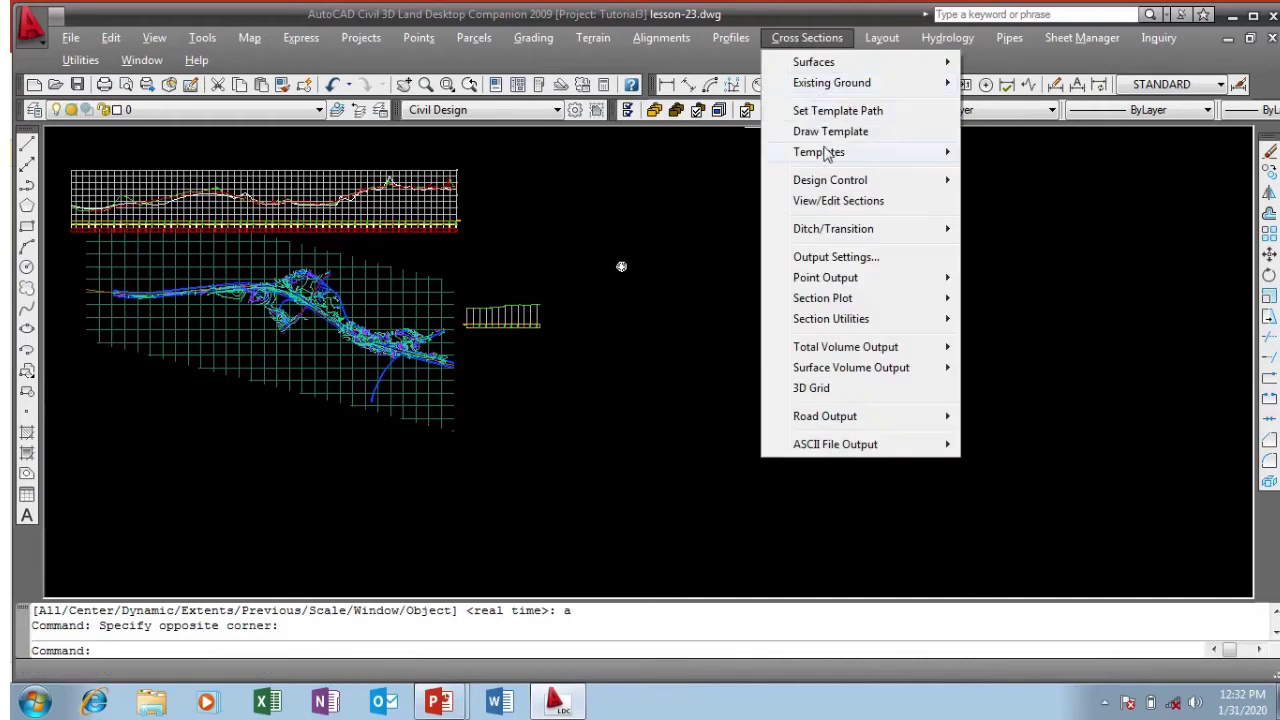
{"action": "left_click", "coordinate": [836, 140]}
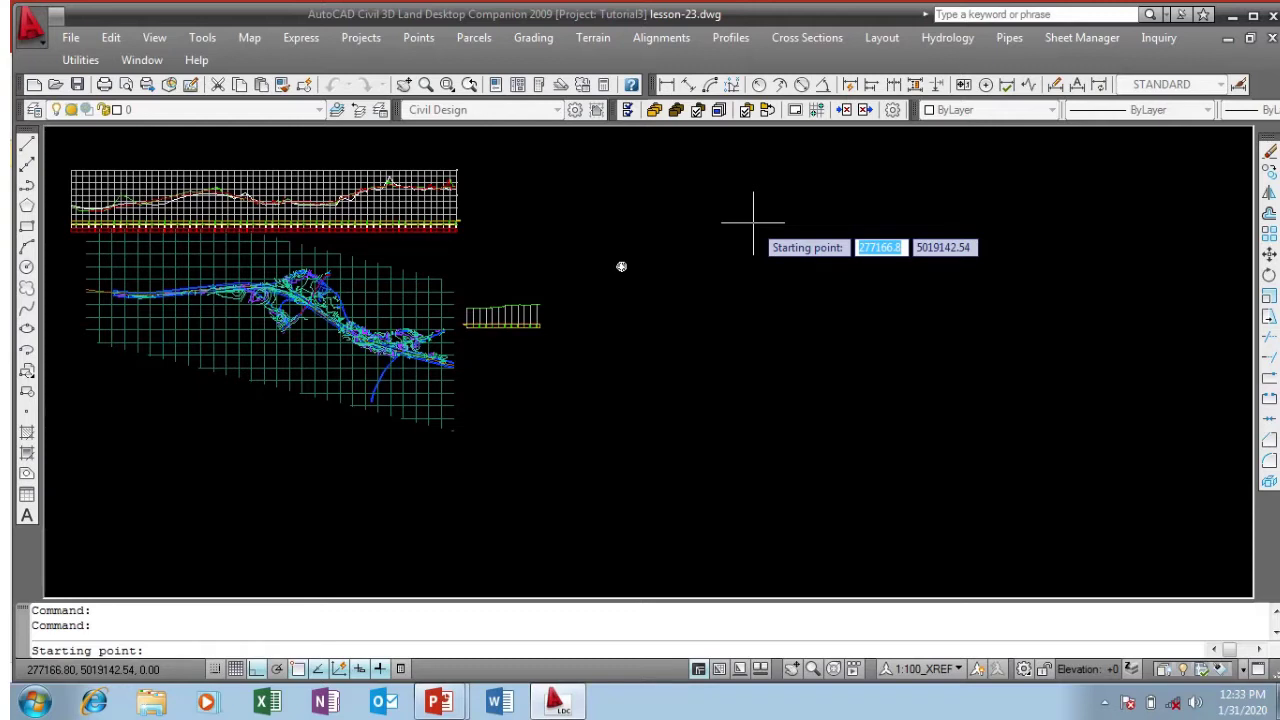
{"action": "left_click", "coordinate": [742, 244]}
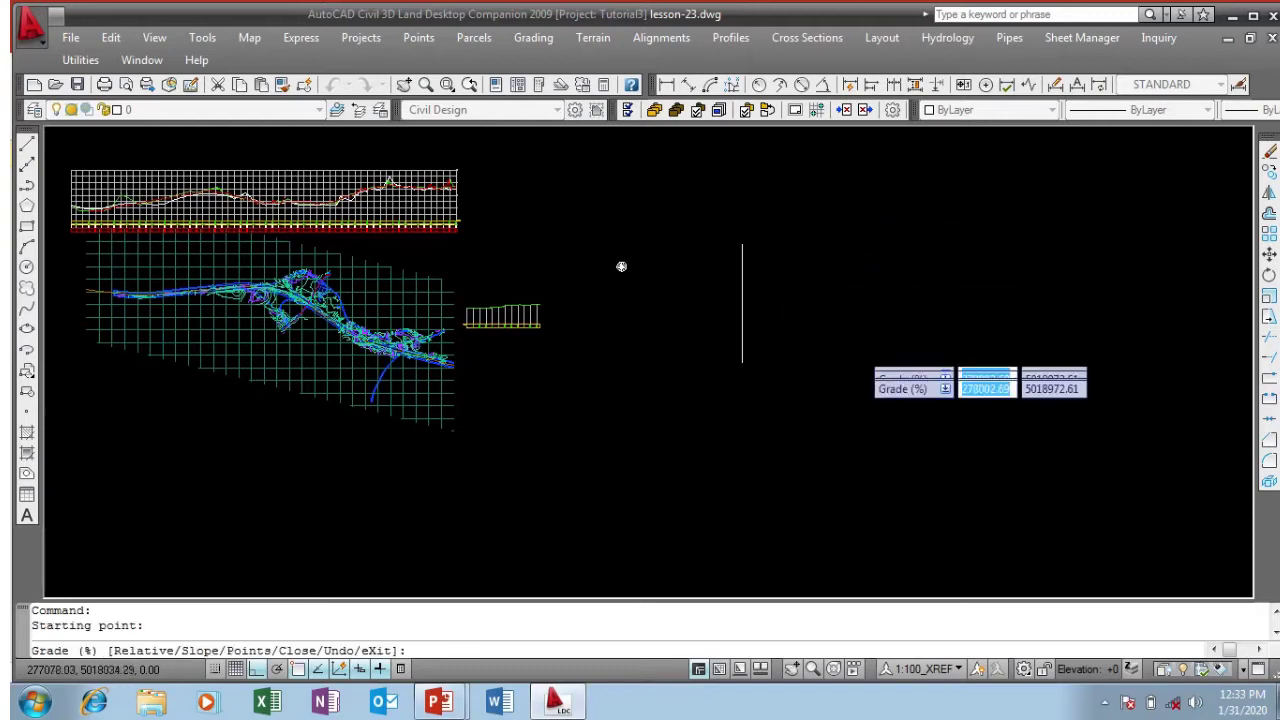
{"action": "left_click", "coordinate": [256, 671]}
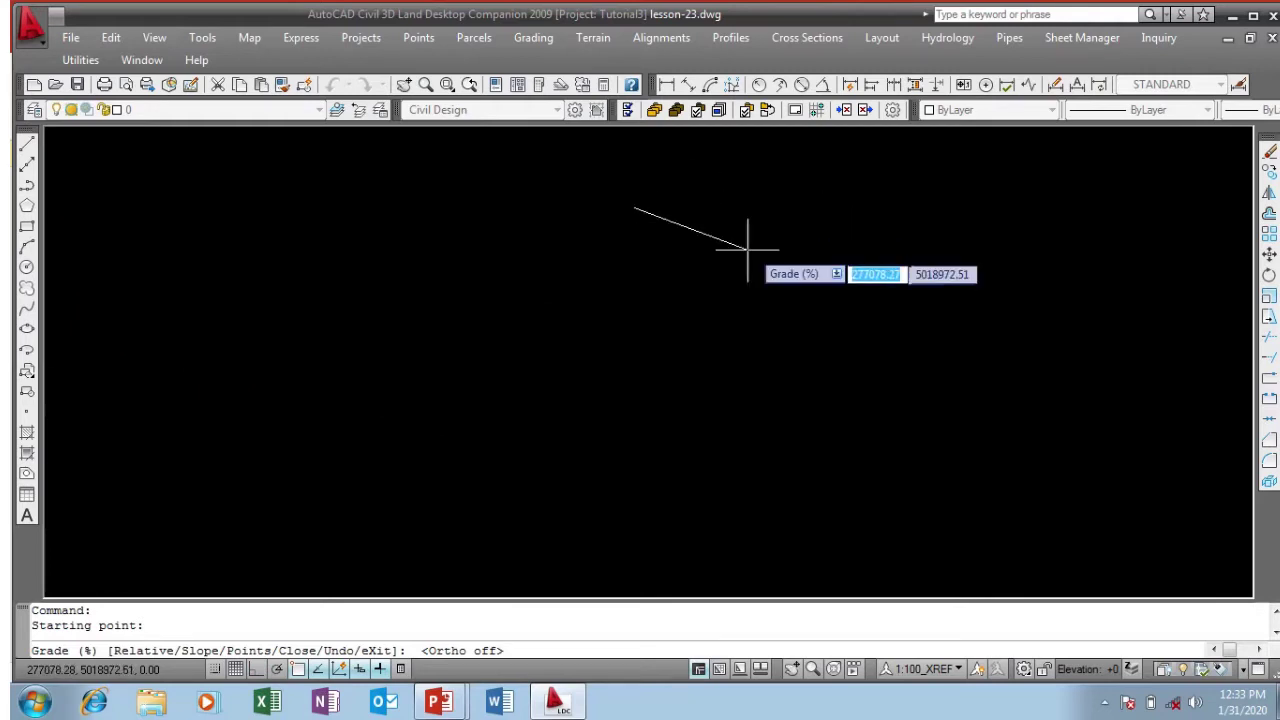
{"action": "scroll", "coordinate": [580, 232], "scroll_direction": "down", "scroll_amount": 5}
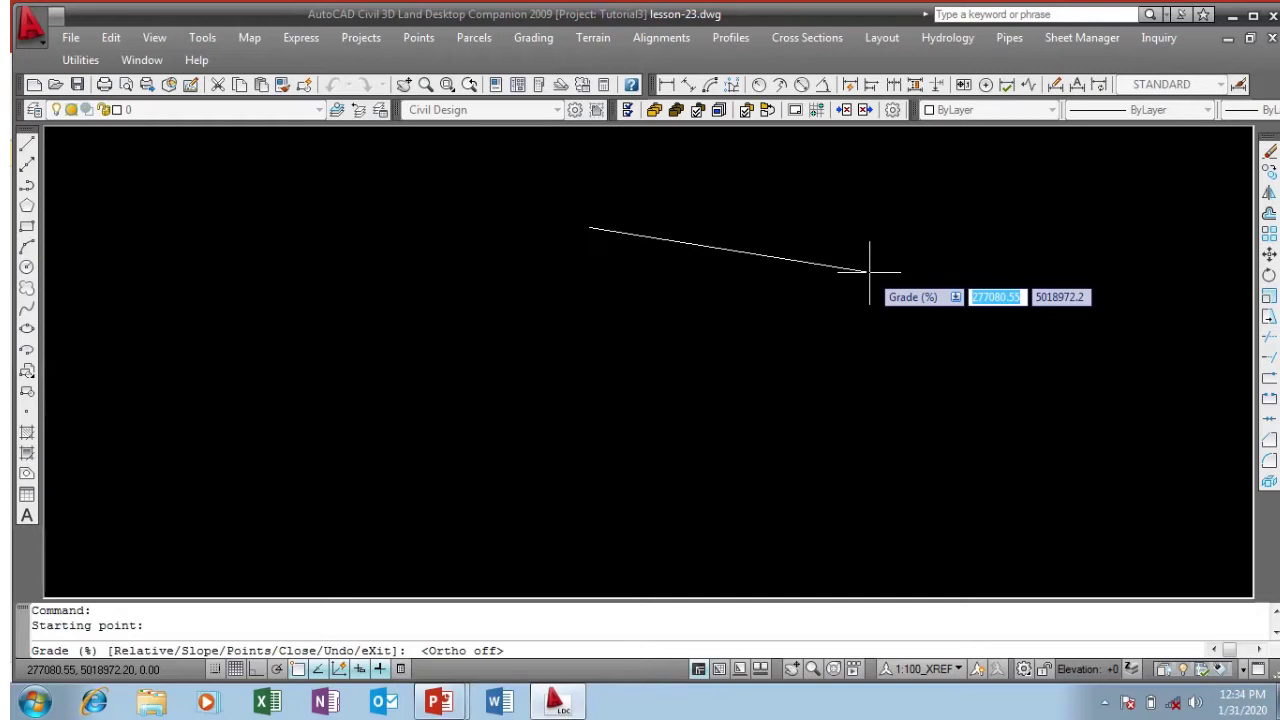
Step: Try drawing the first template segment at a grade of -2.5% with a change in offset of -3.65
{"action": "type", "text": "-"}
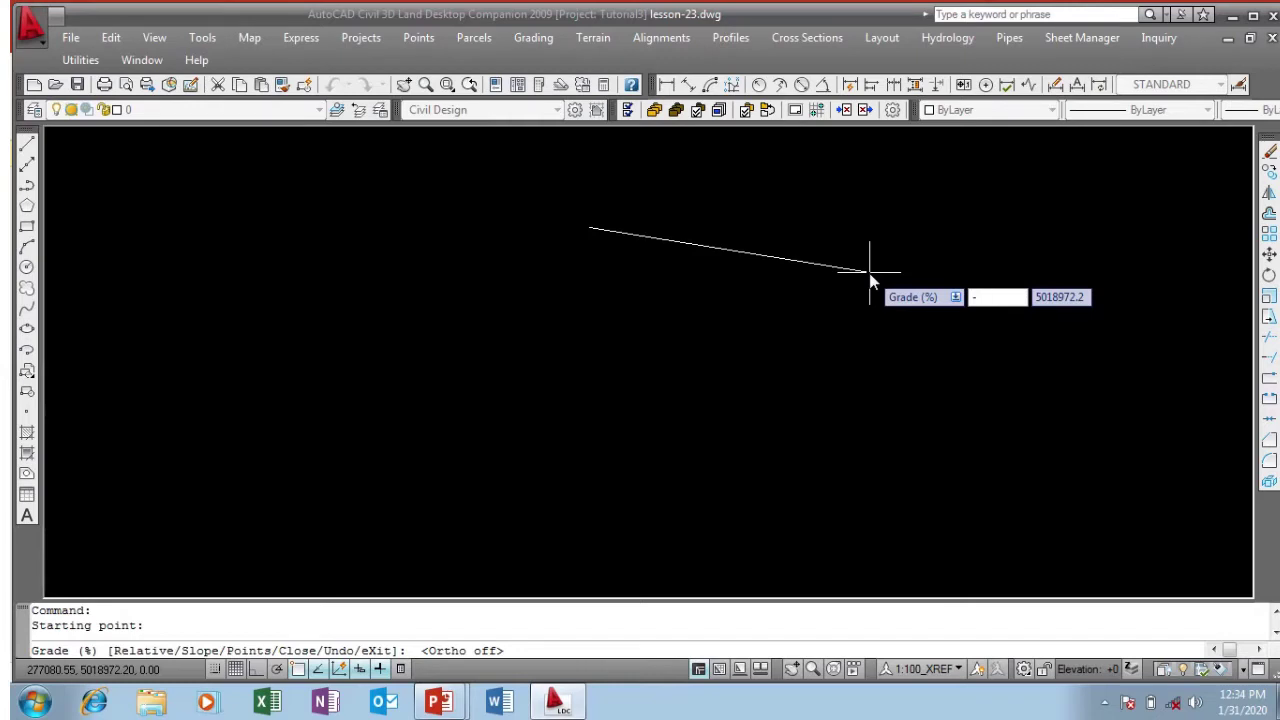
{"action": "type", "text": "2"}
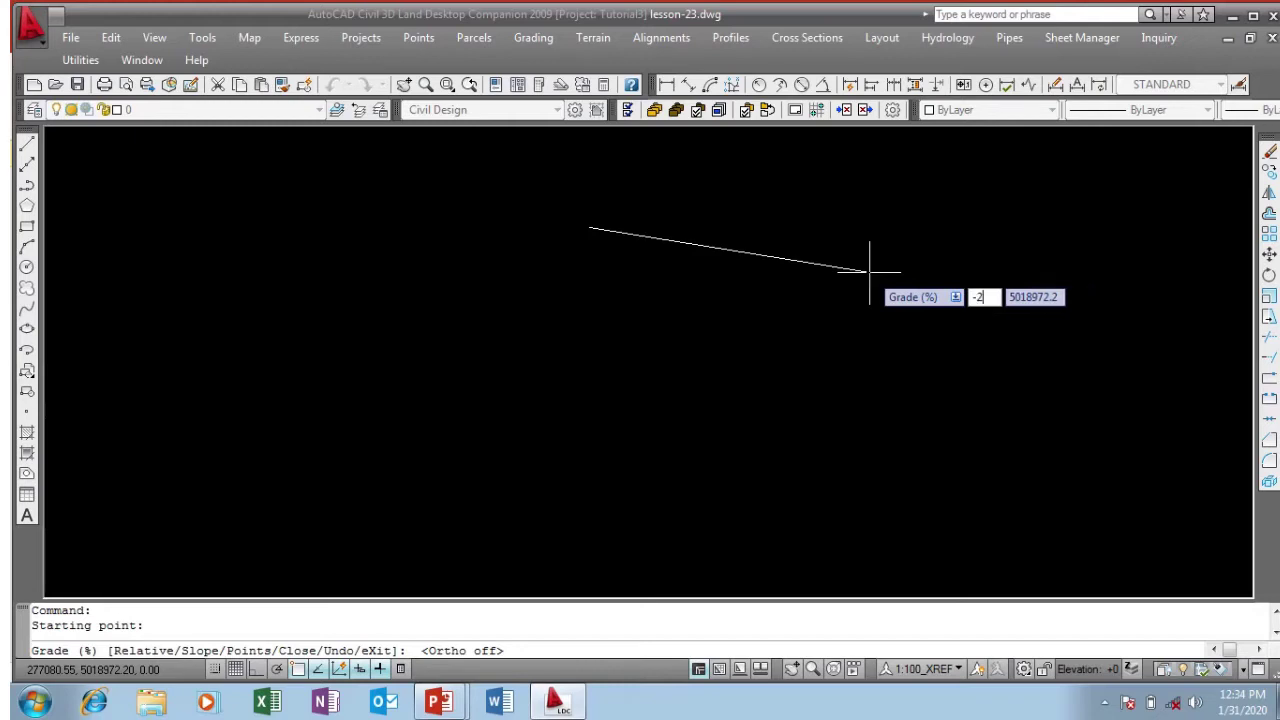
{"action": "type", "text": ".5"}
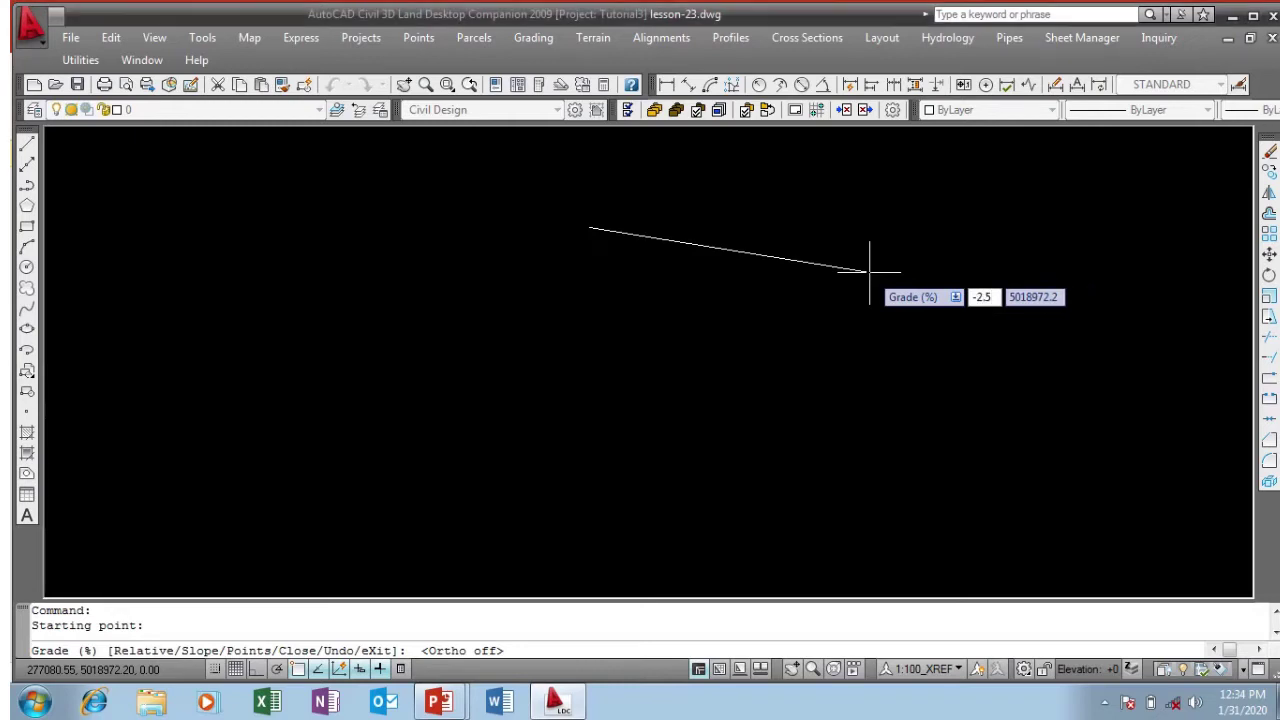
{"action": "key", "text": "Return"}
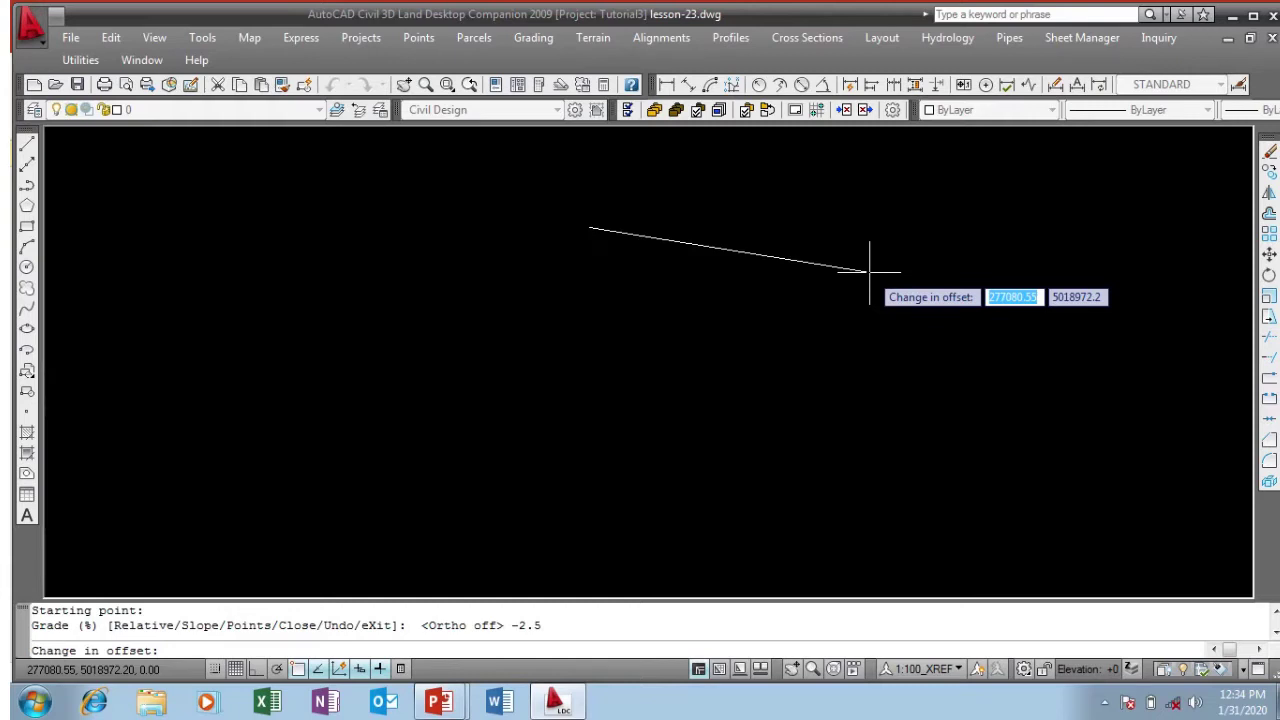
{"action": "type", "text": "-3"}
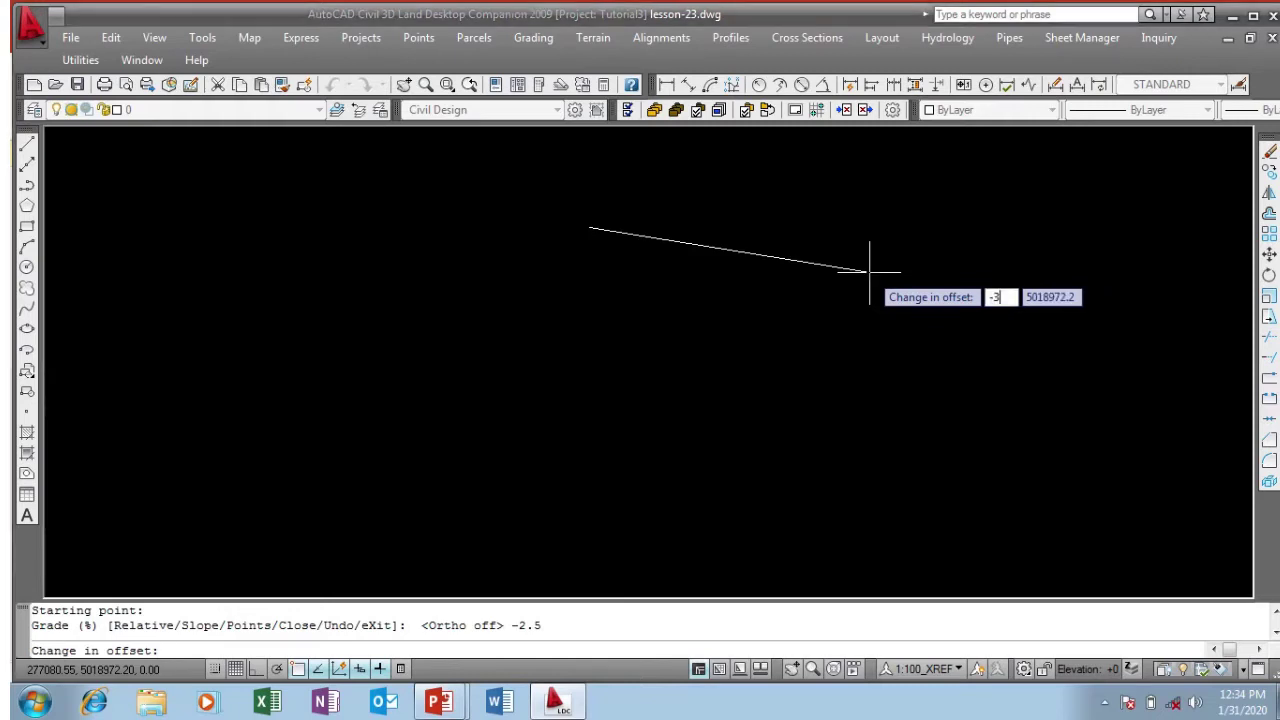
{"action": "type", "text": ".65"}
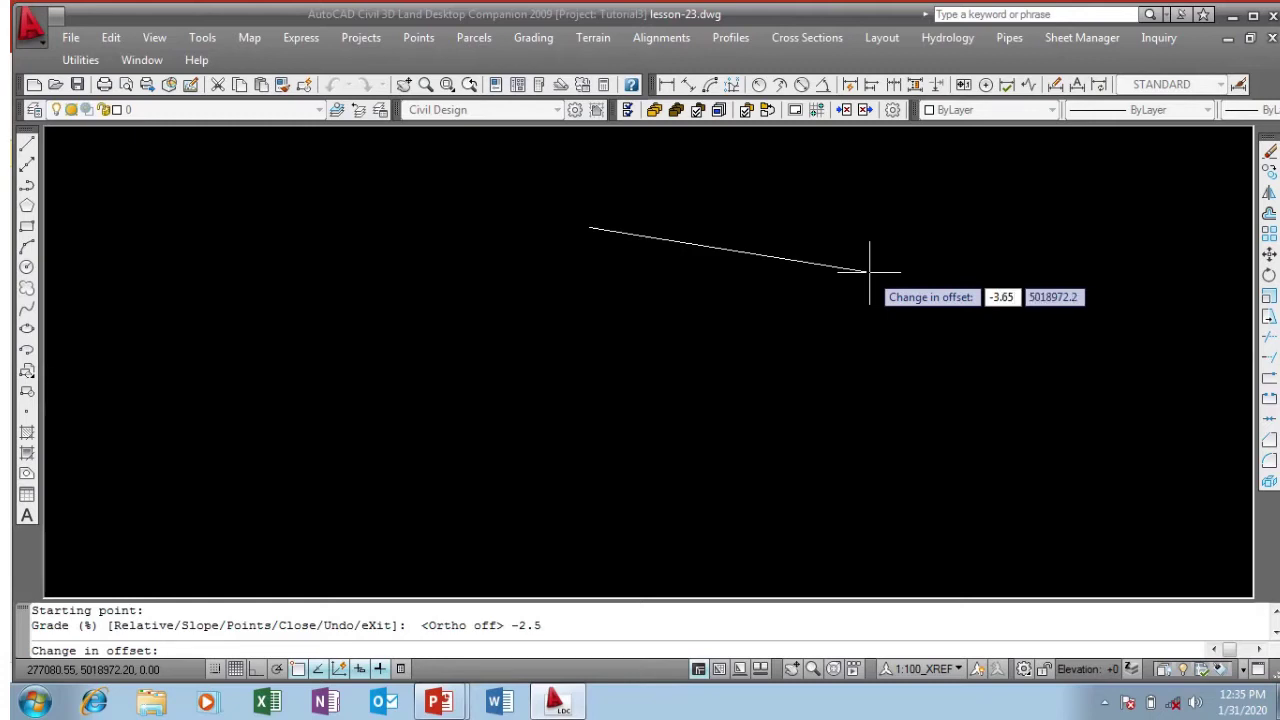
{"action": "key", "text": "Return"}
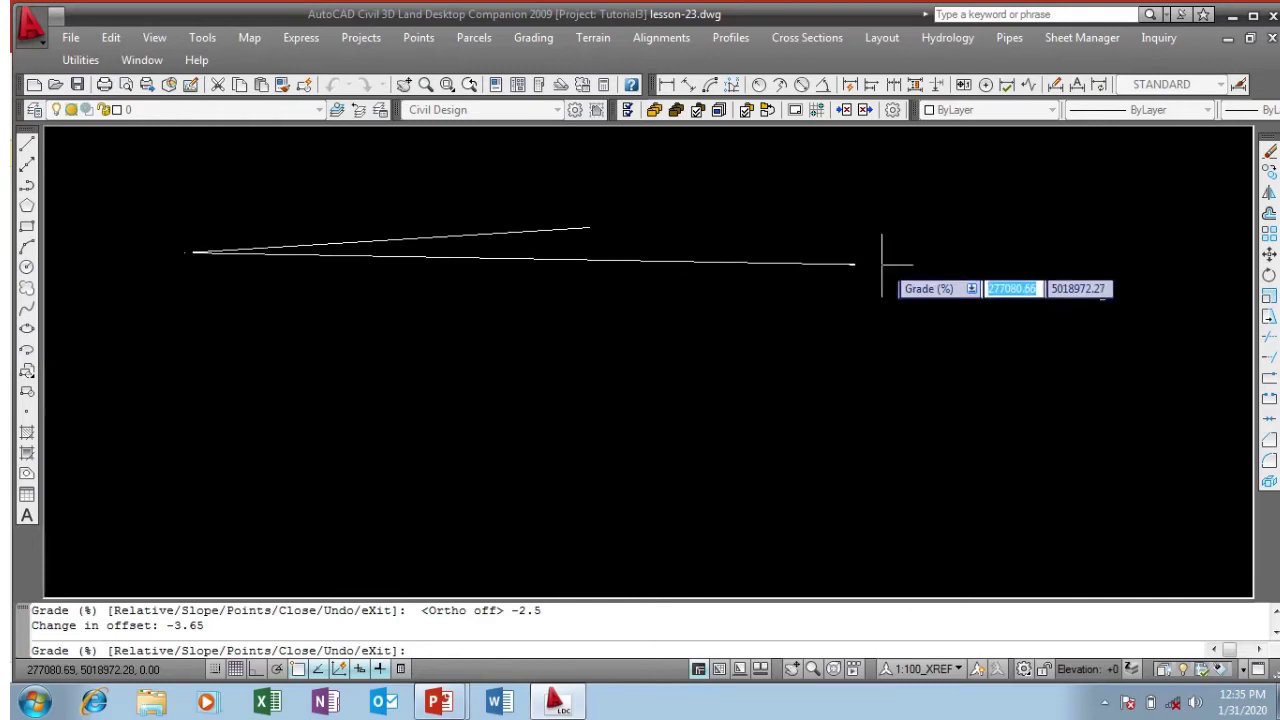
Step: Undo the last template segment while keeping the template's starting point
{"action": "scroll", "coordinate": [928, 246], "scroll_direction": "down", "scroll_amount": 2}
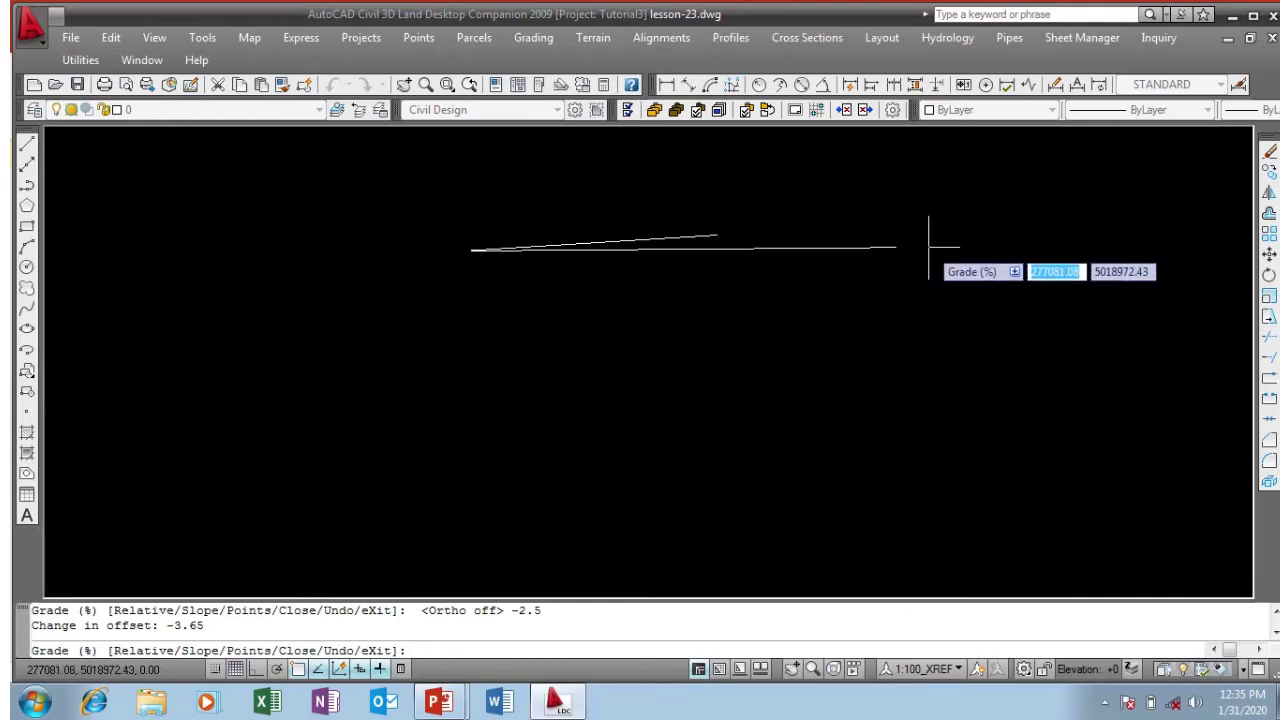
{"action": "right_click", "coordinate": [453, 284]}
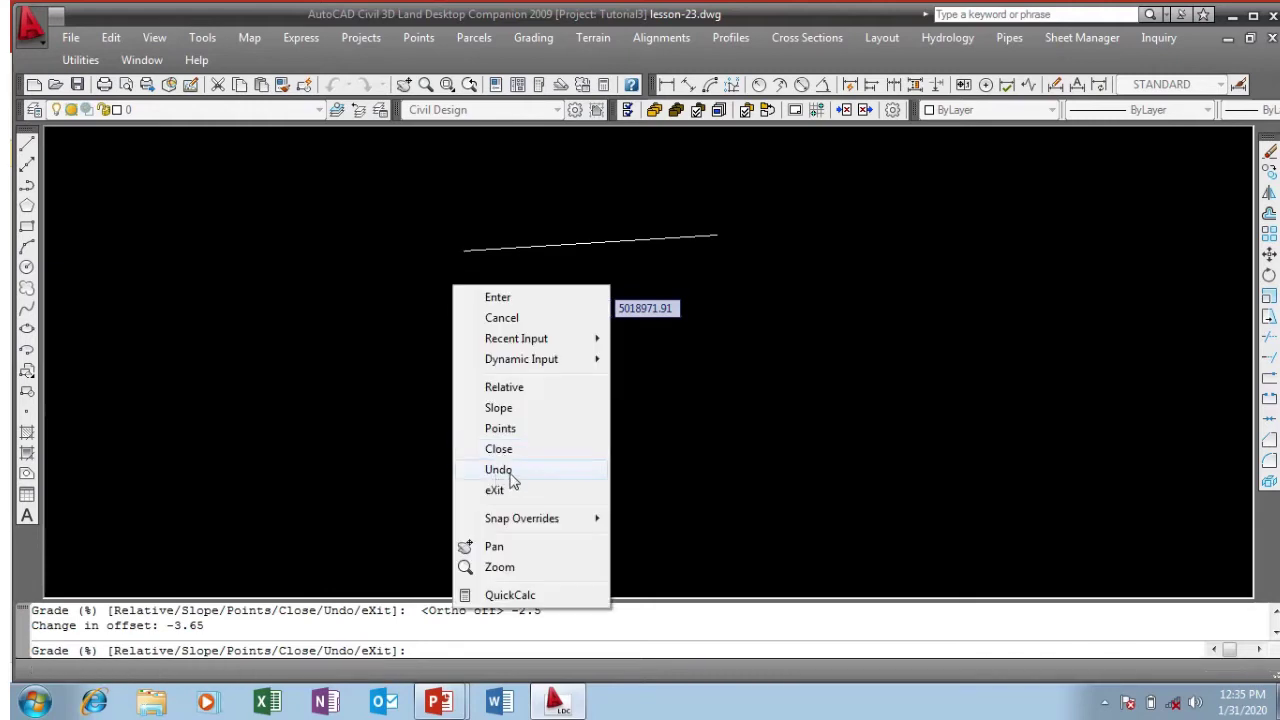
{"action": "left_click", "coordinate": [509, 474]}
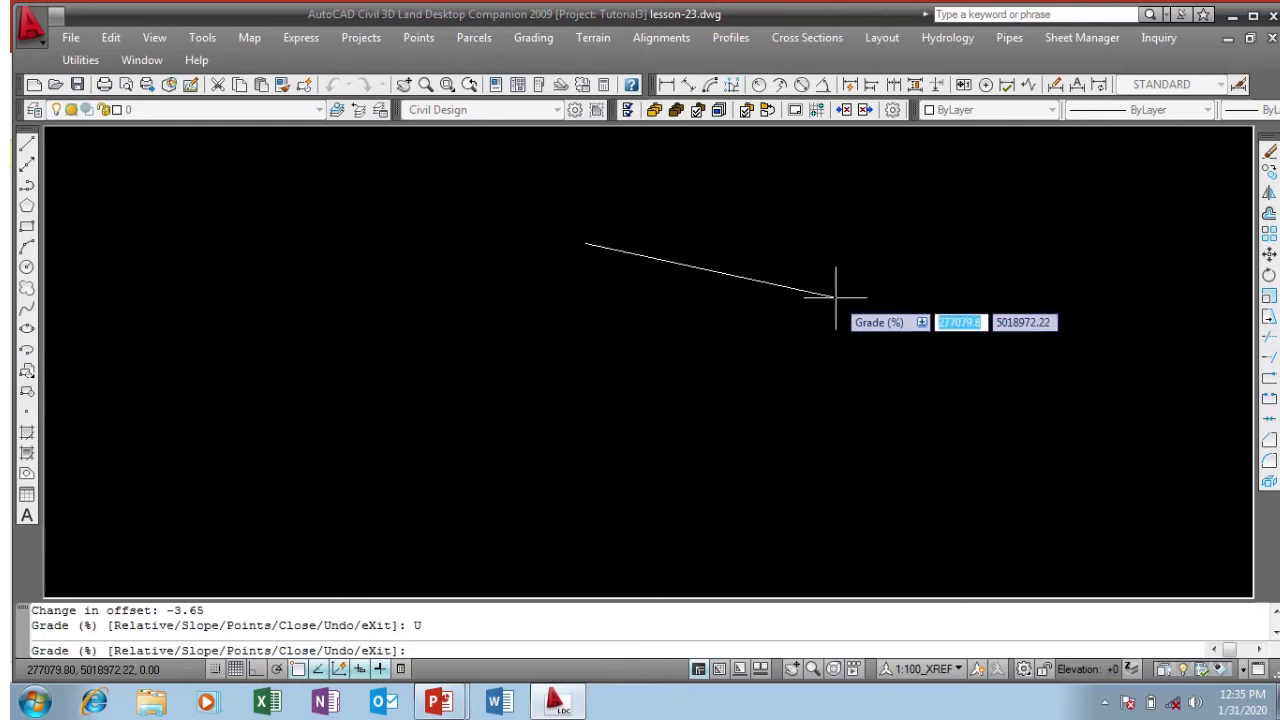
Step: Draw the first template segment at a grade of -2.5% with a change in offset of 3.65, and end that line
{"action": "type", "text": "-"}
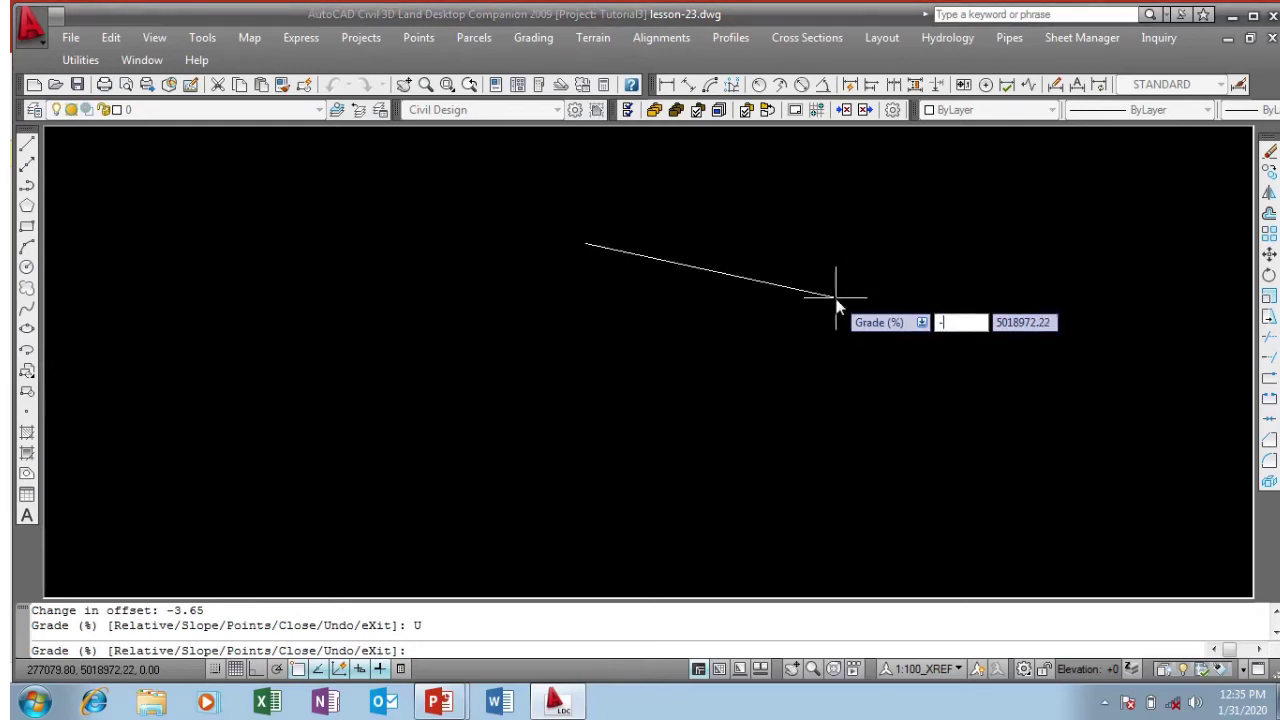
{"action": "type", "text": "2."}
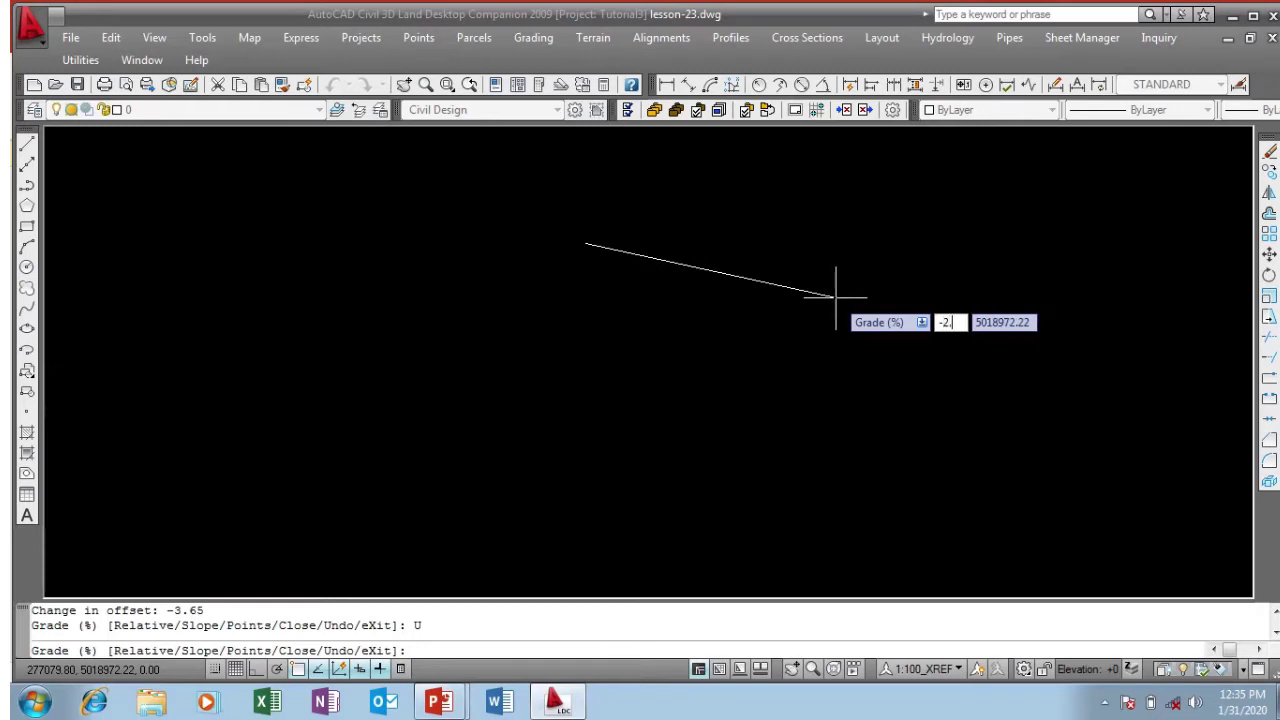
{"action": "type", "text": "5"}
{"action": "key", "text": "Return"}
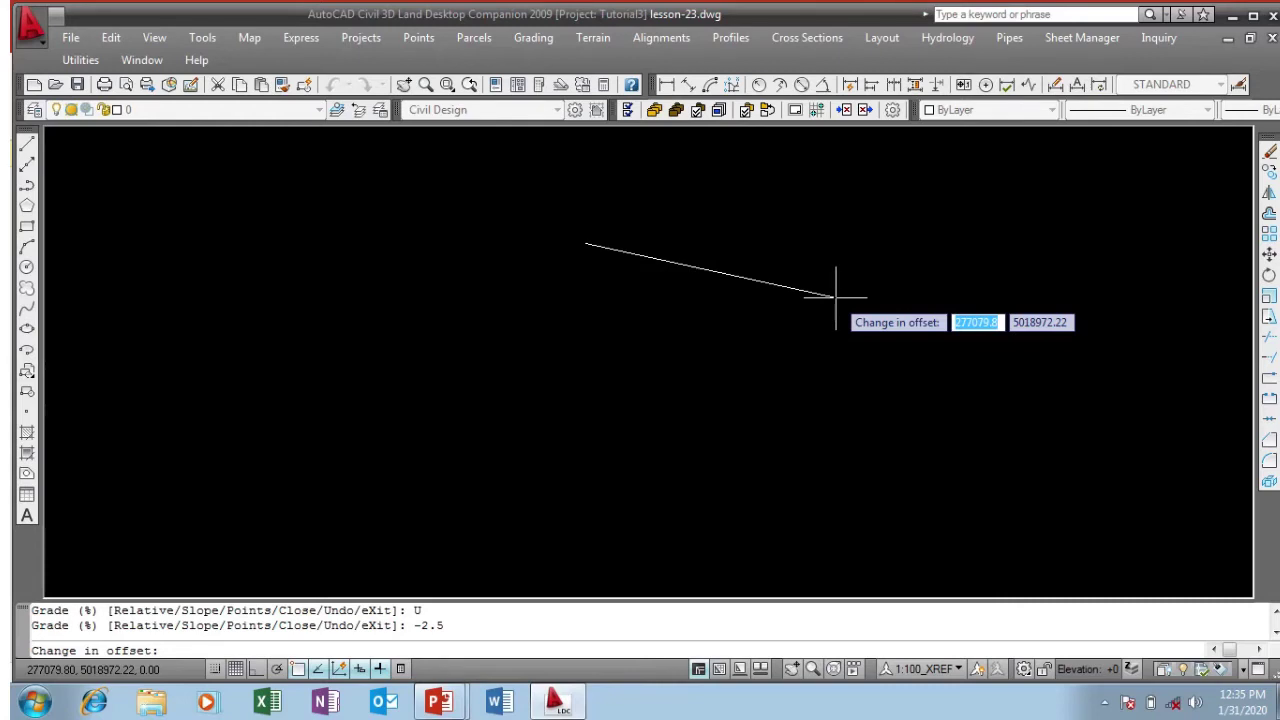
{"action": "type", "text": "3"}
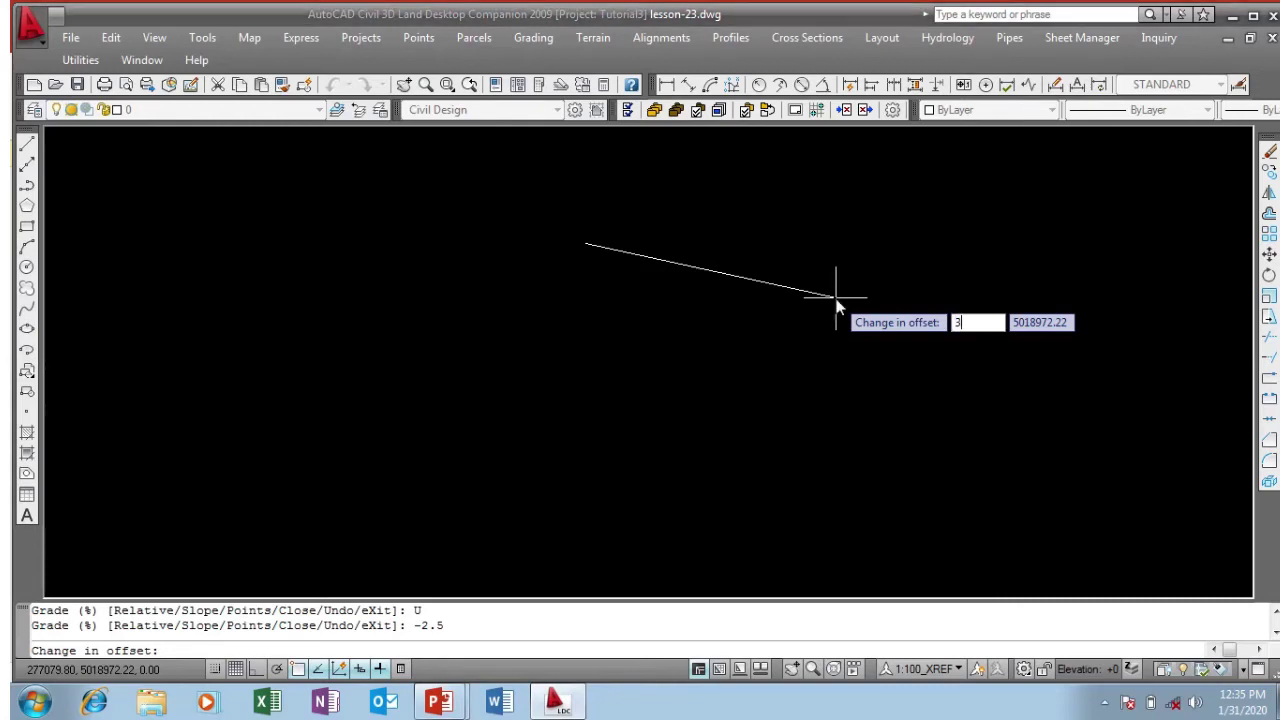
{"action": "type", "text": ".65"}
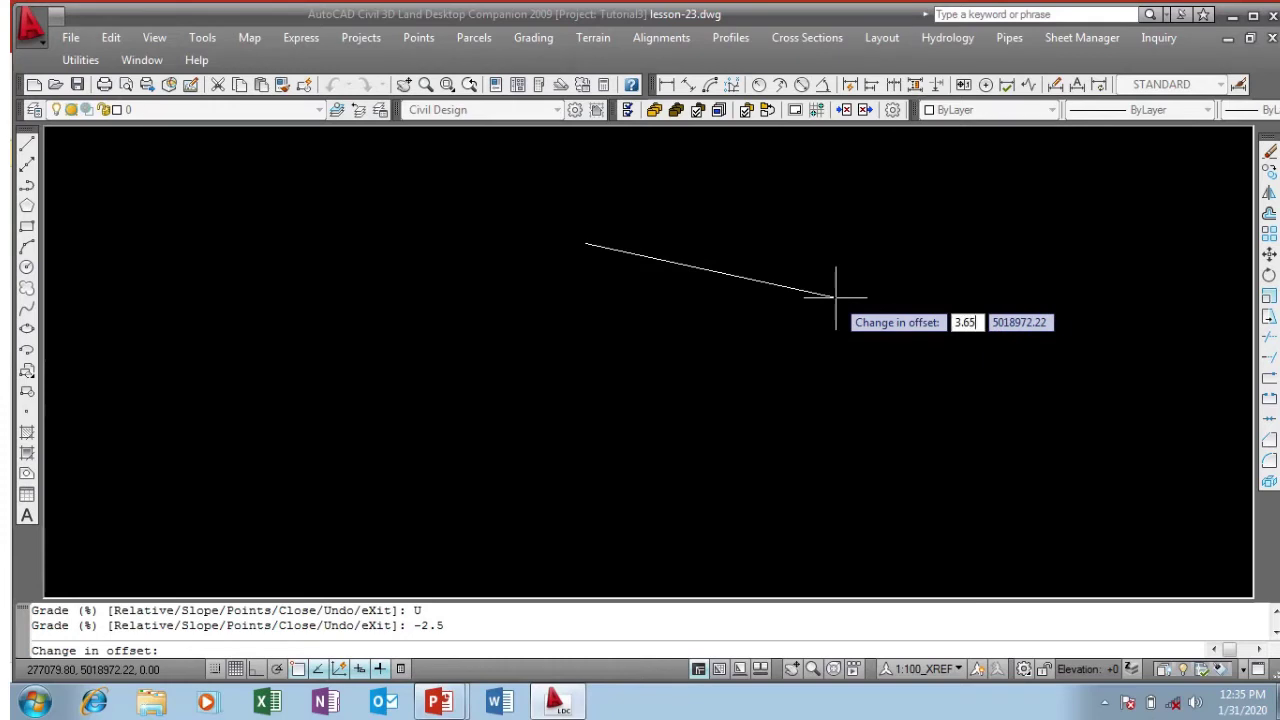
{"action": "key", "text": "Return"}
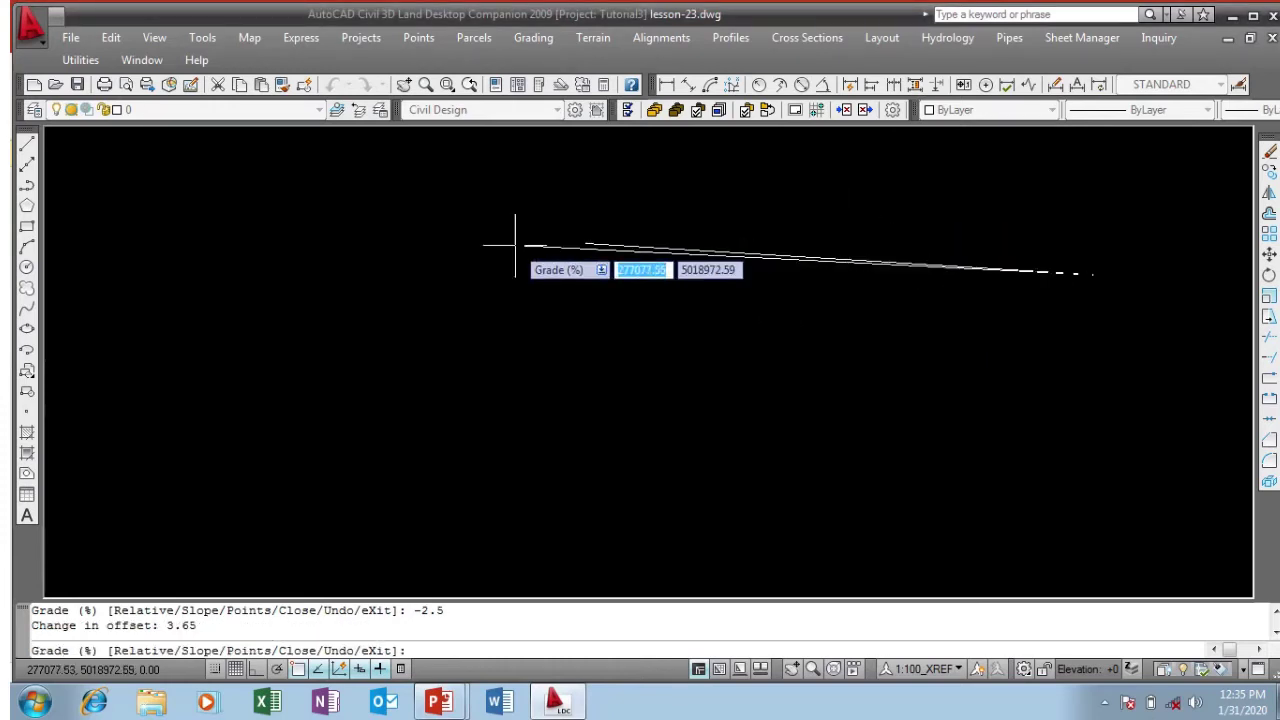
{"action": "scroll", "coordinate": [641, 300], "scroll_direction": "down", "scroll_amount": 3}
{"action": "scroll", "coordinate": [921, 292], "scroll_direction": "up", "scroll_amount": 3}
{"action": "right_click", "coordinate": [933, 296]}
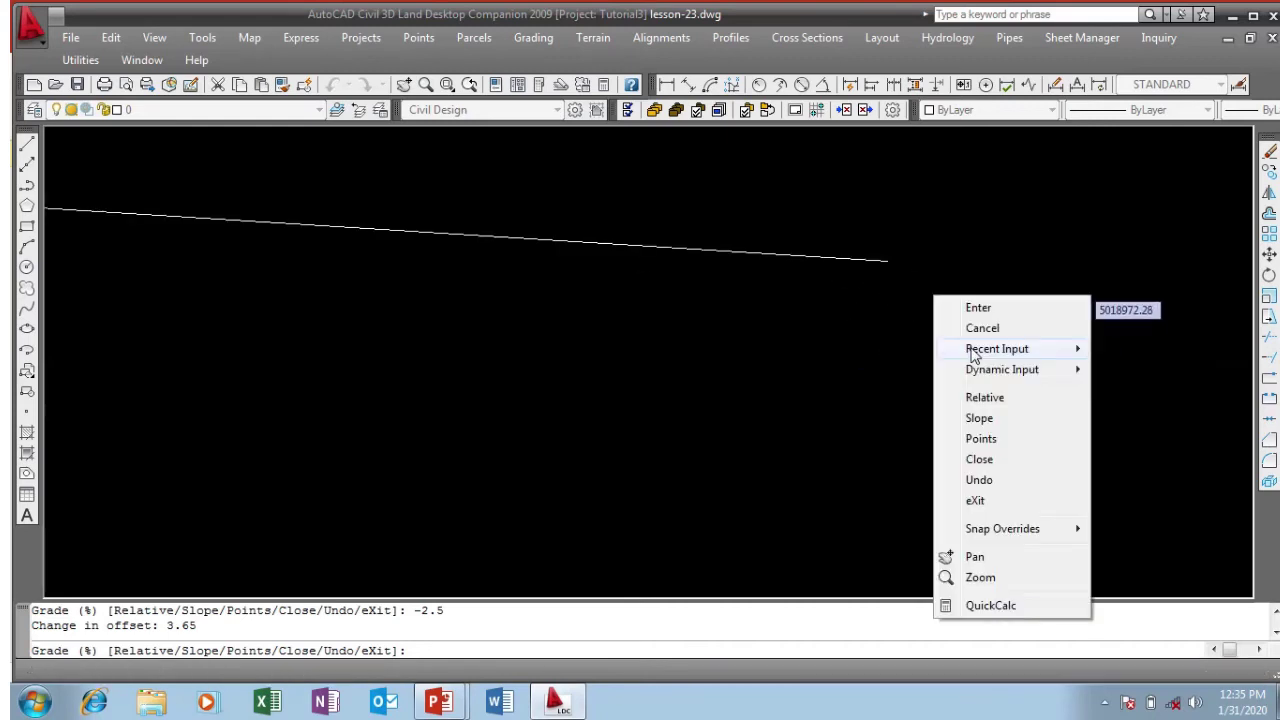
{"action": "key", "text": "Return"}
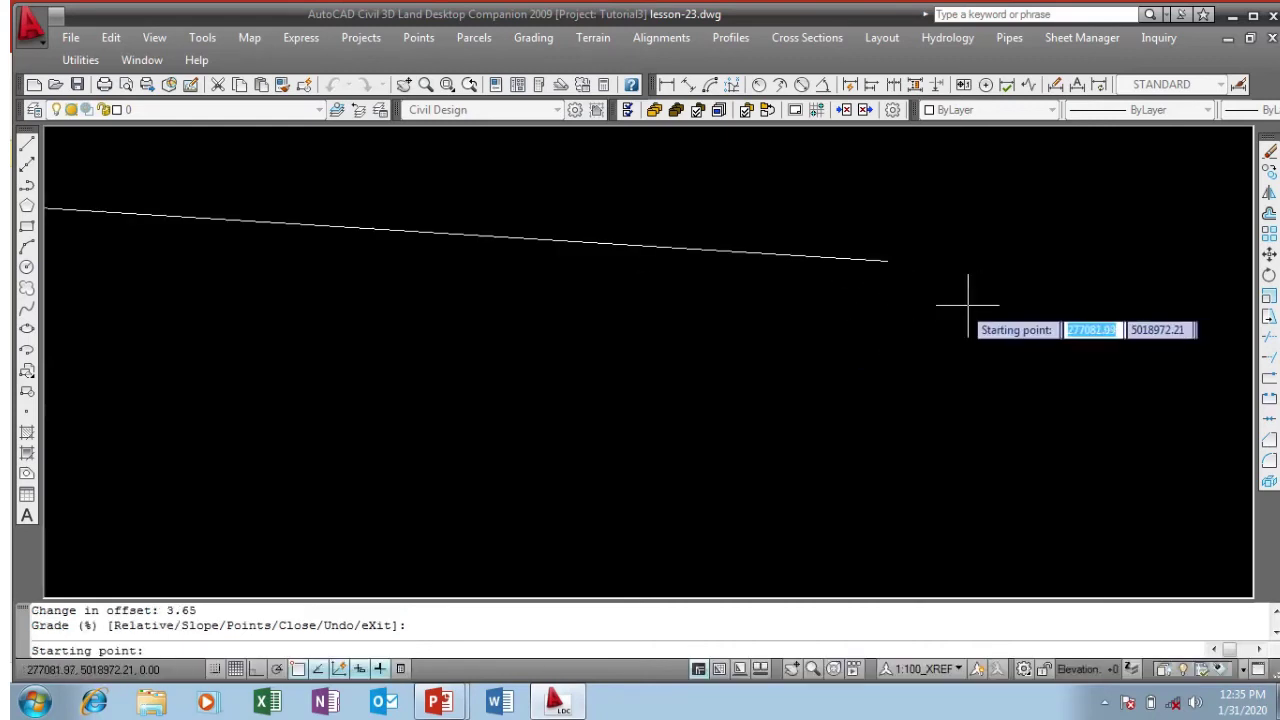
Step: Draw a second template segment from the outer end of the first, at a grade of -4.5% with a change in offset of 1.5
{"action": "left_click", "coordinate": [871, 247]}
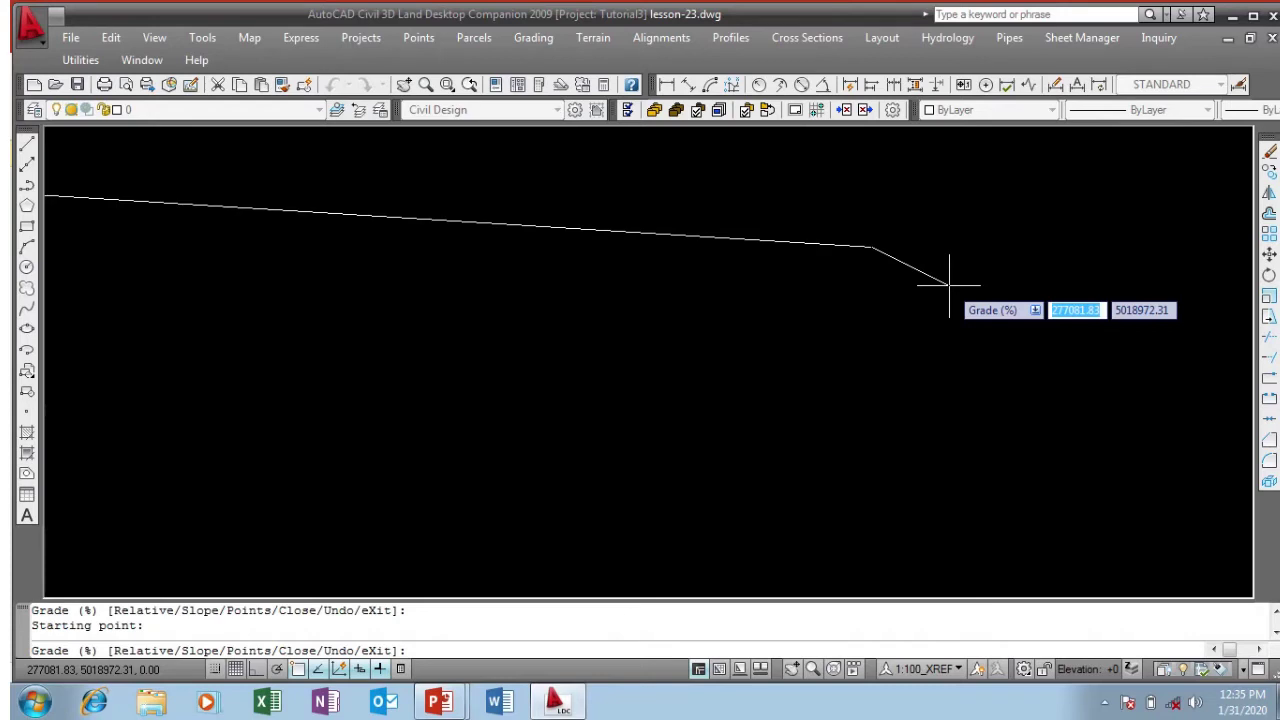
{"action": "type", "text": "-4"}
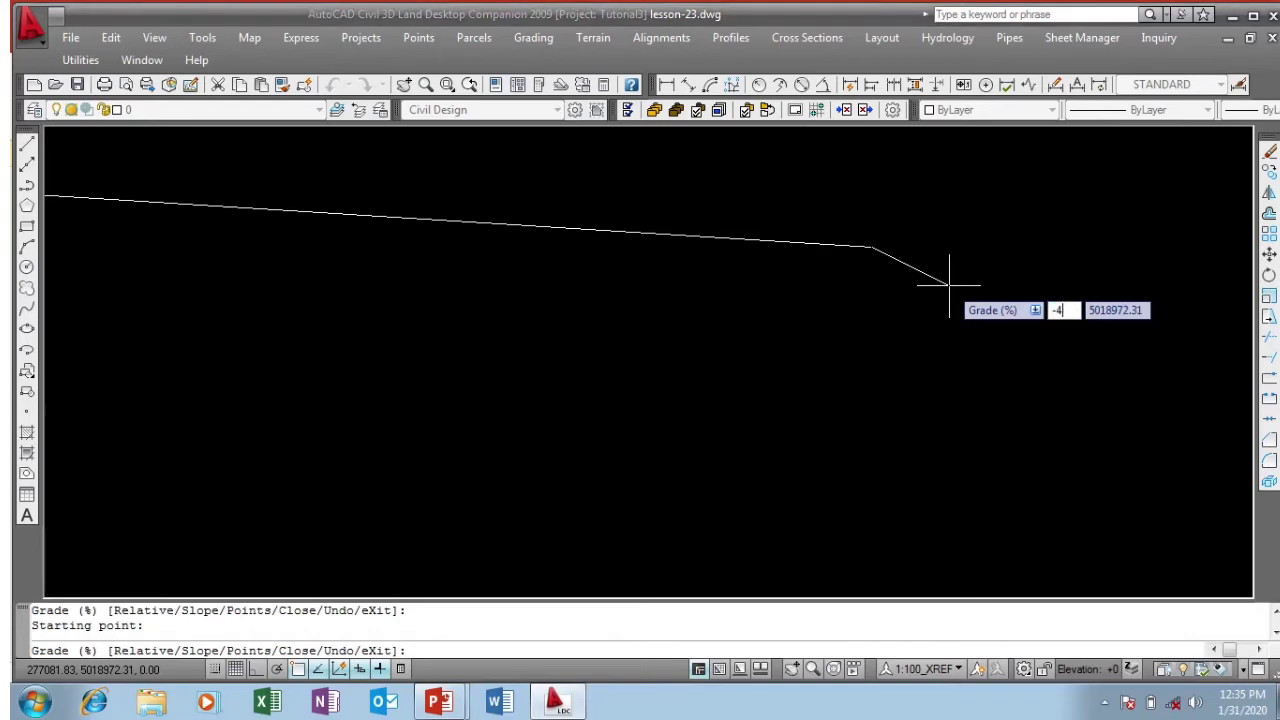
{"action": "type", "text": ".5"}
{"action": "key", "text": "Return"}
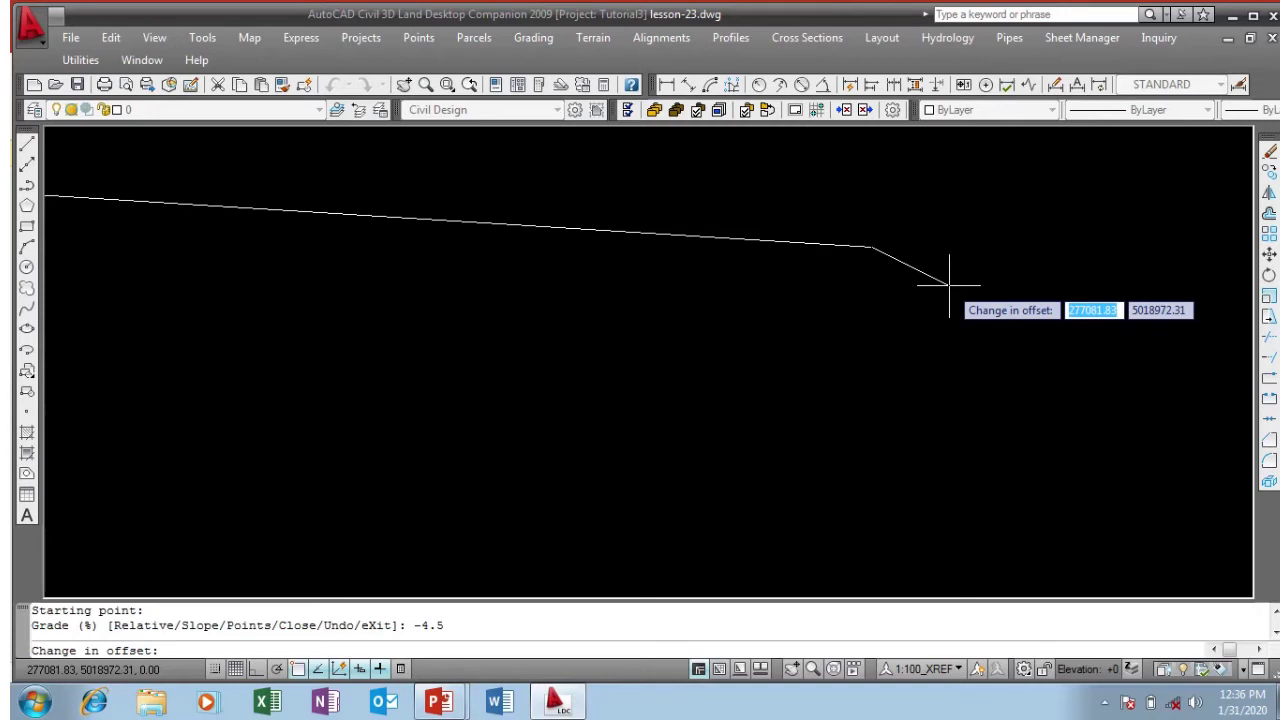
{"action": "type", "text": "1"}
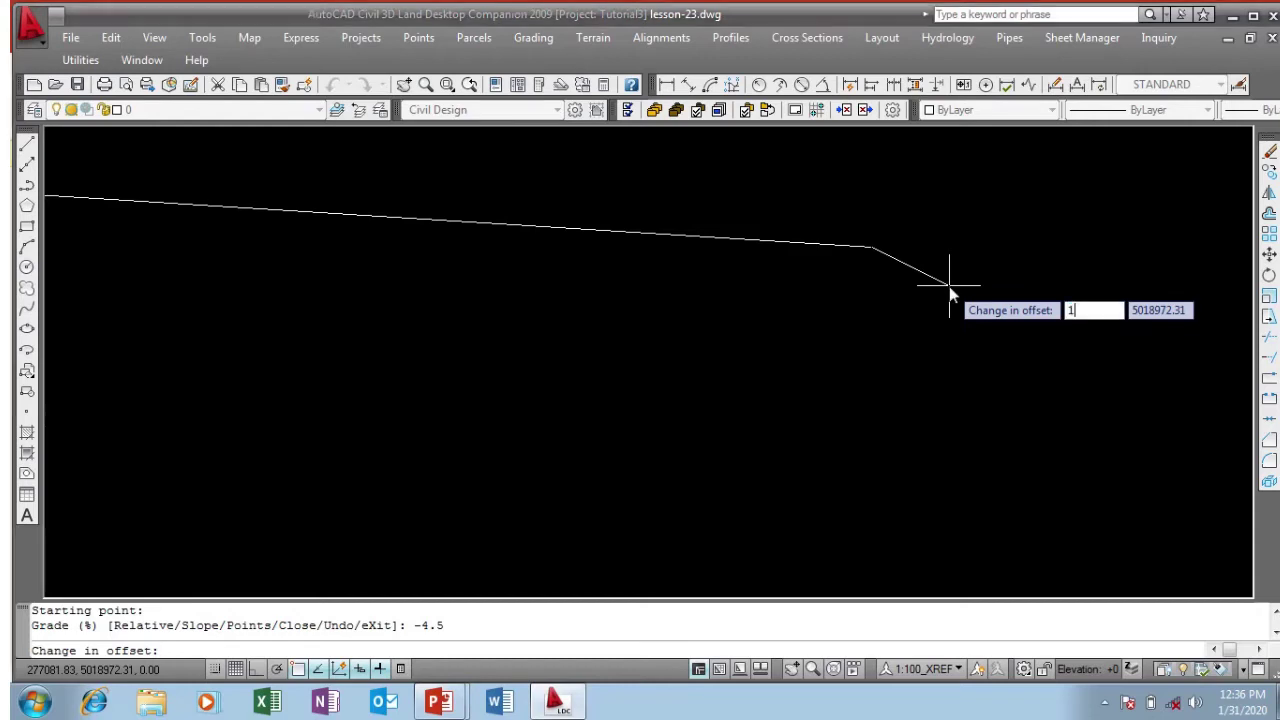
{"action": "type", "text": ".5"}
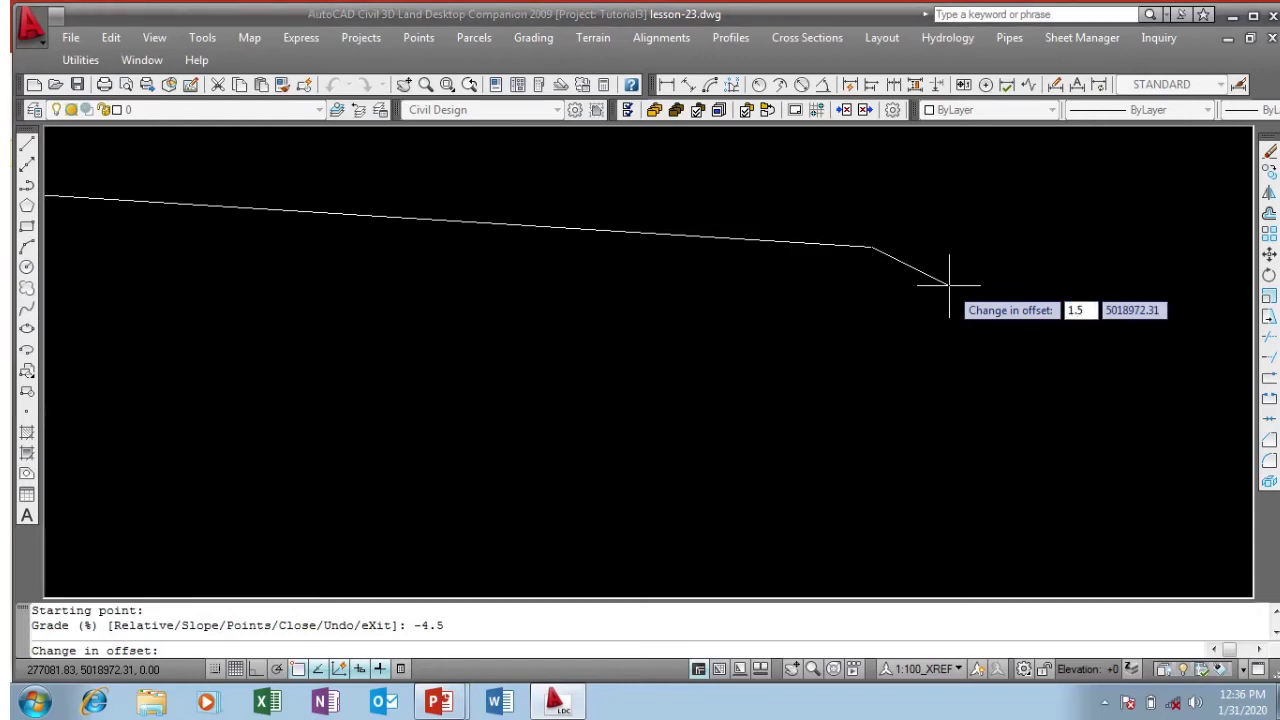
{"action": "key", "text": "Return"}
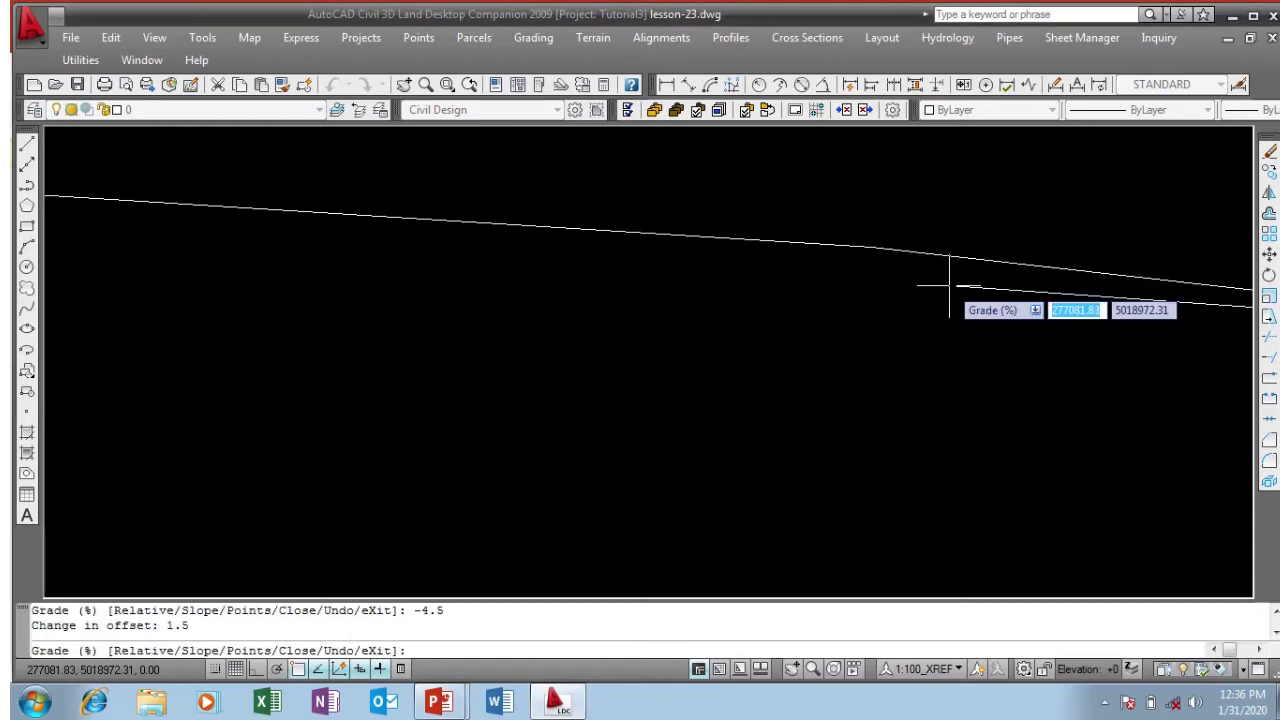
{"action": "scroll", "coordinate": [620, 288], "scroll_direction": "down", "scroll_amount": 2}
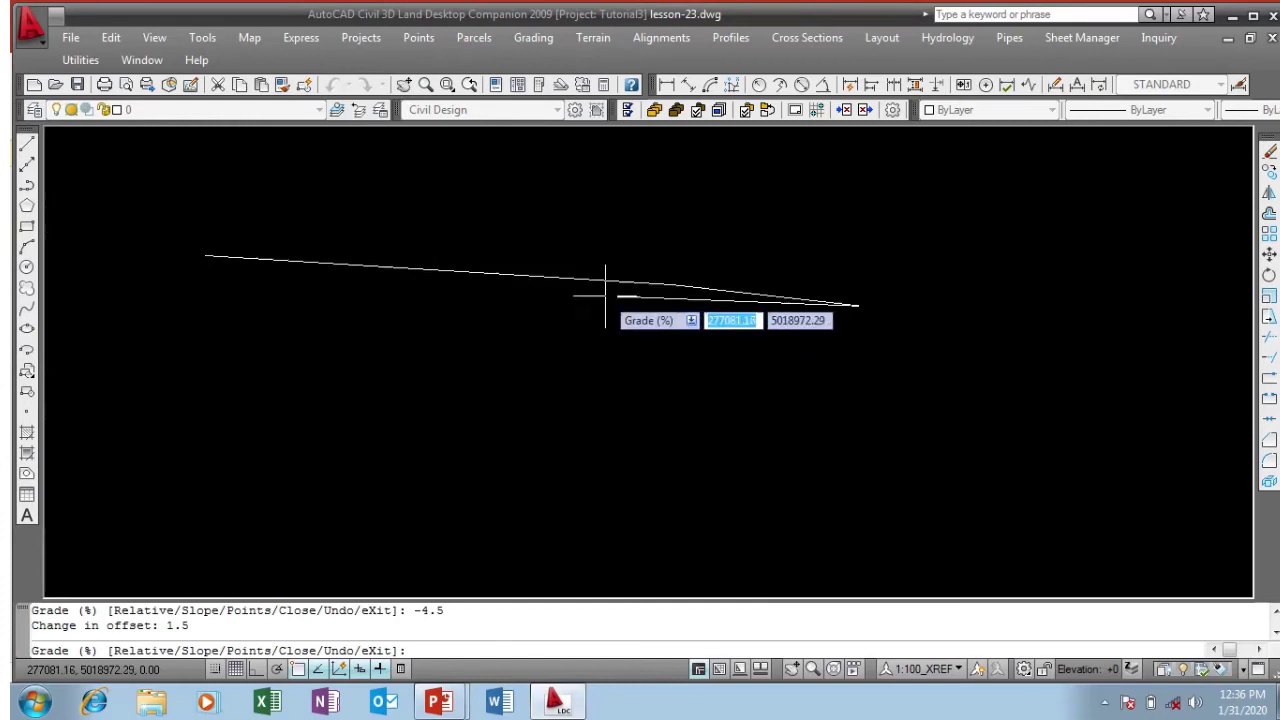
Step: End the line at the second template segment's outer end and leave the template drawing command
{"action": "right_click", "coordinate": [877, 318]}
{"action": "left_click", "coordinate": [955, 357]}
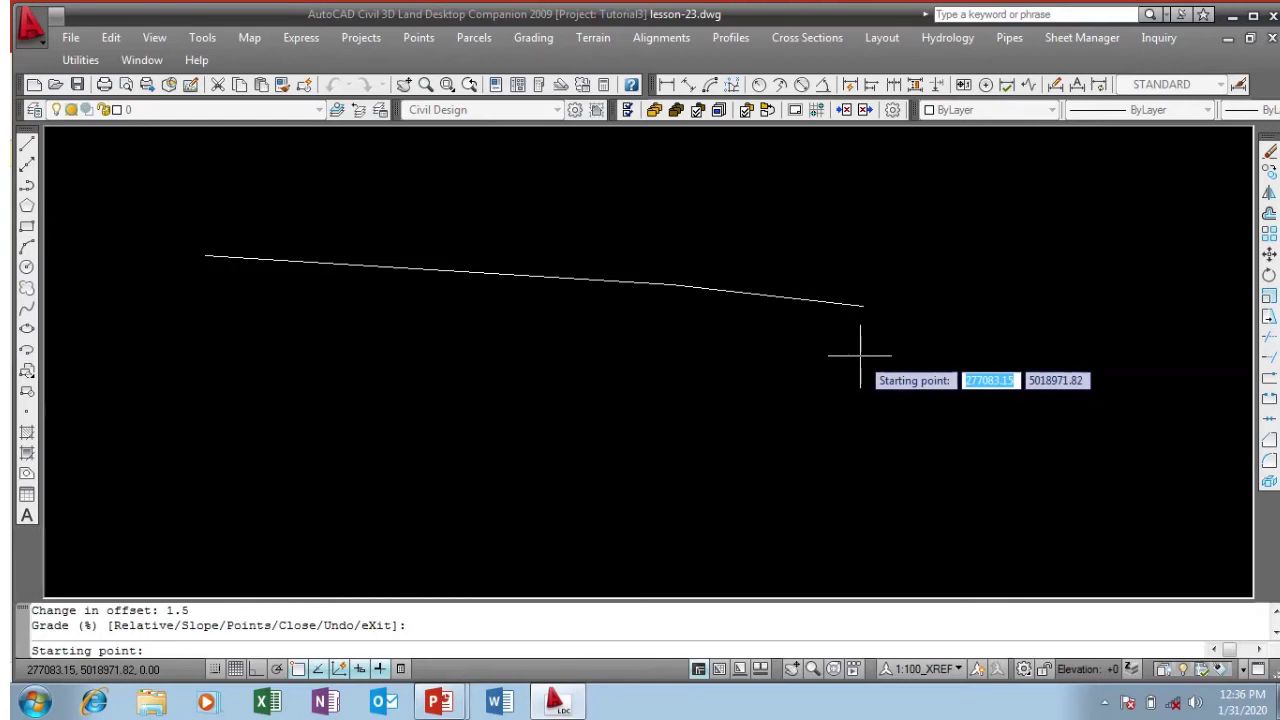
{"action": "key", "text": "Return"}
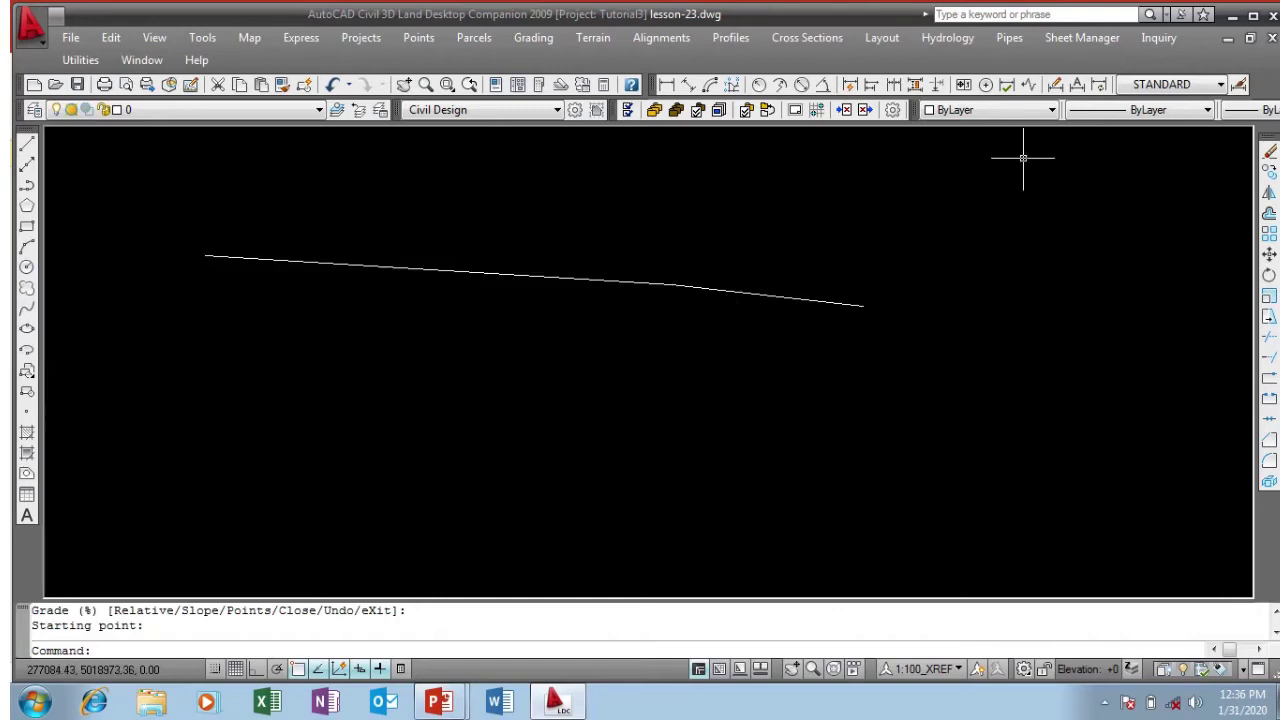
Step: Offset the first template segment (the -2.5% one) downward by 0.05
{"action": "left_click", "coordinate": [1269, 213]}
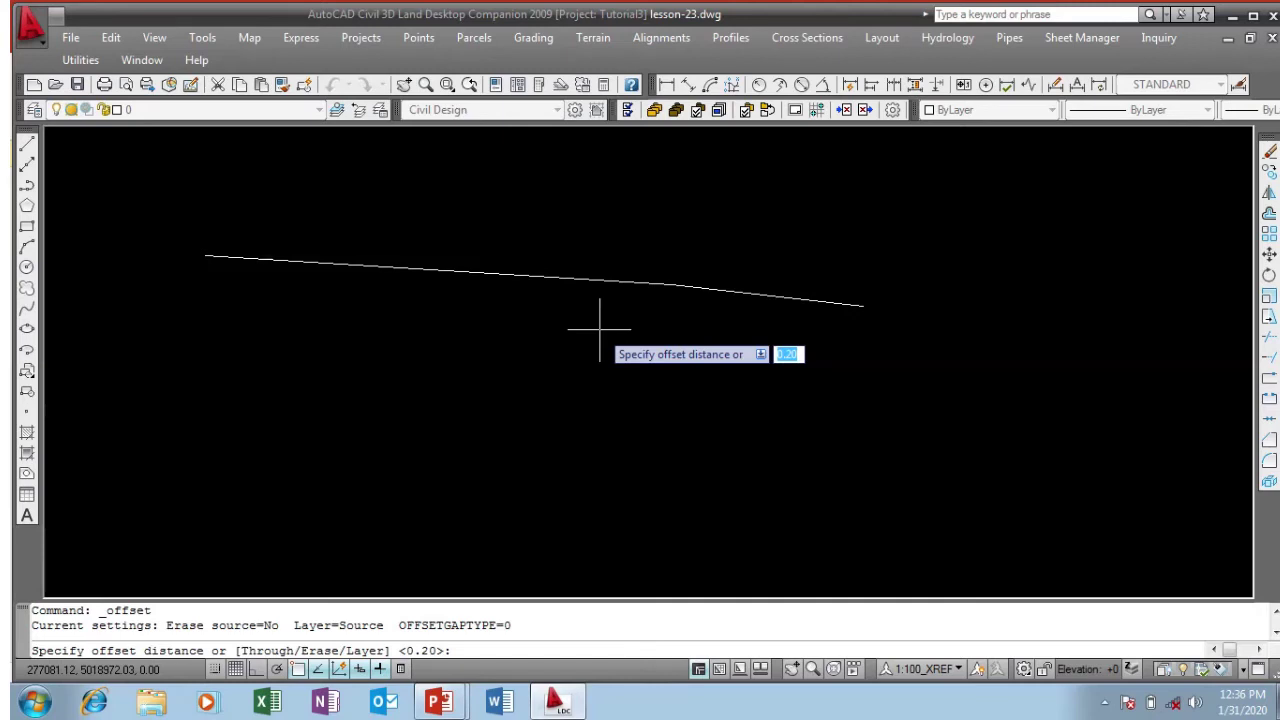
{"action": "type", "text": "0.0"}
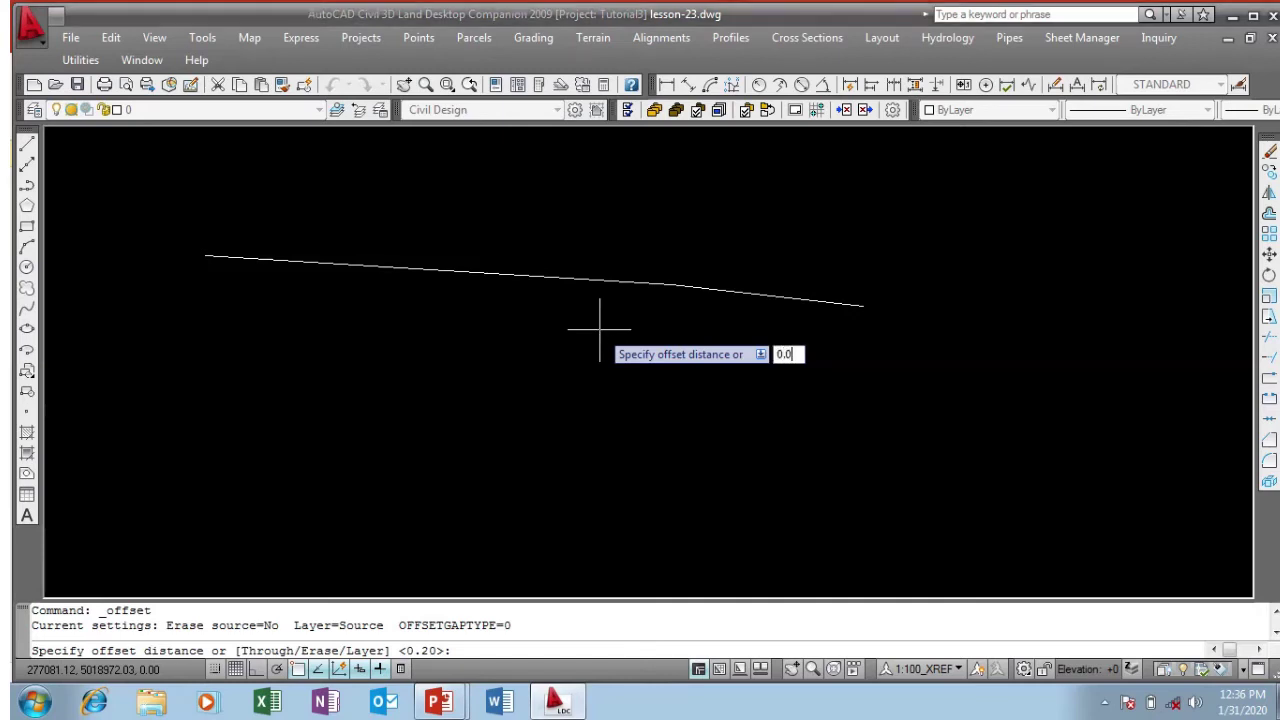
{"action": "type", "text": "5"}
{"action": "key", "text": "Return"}
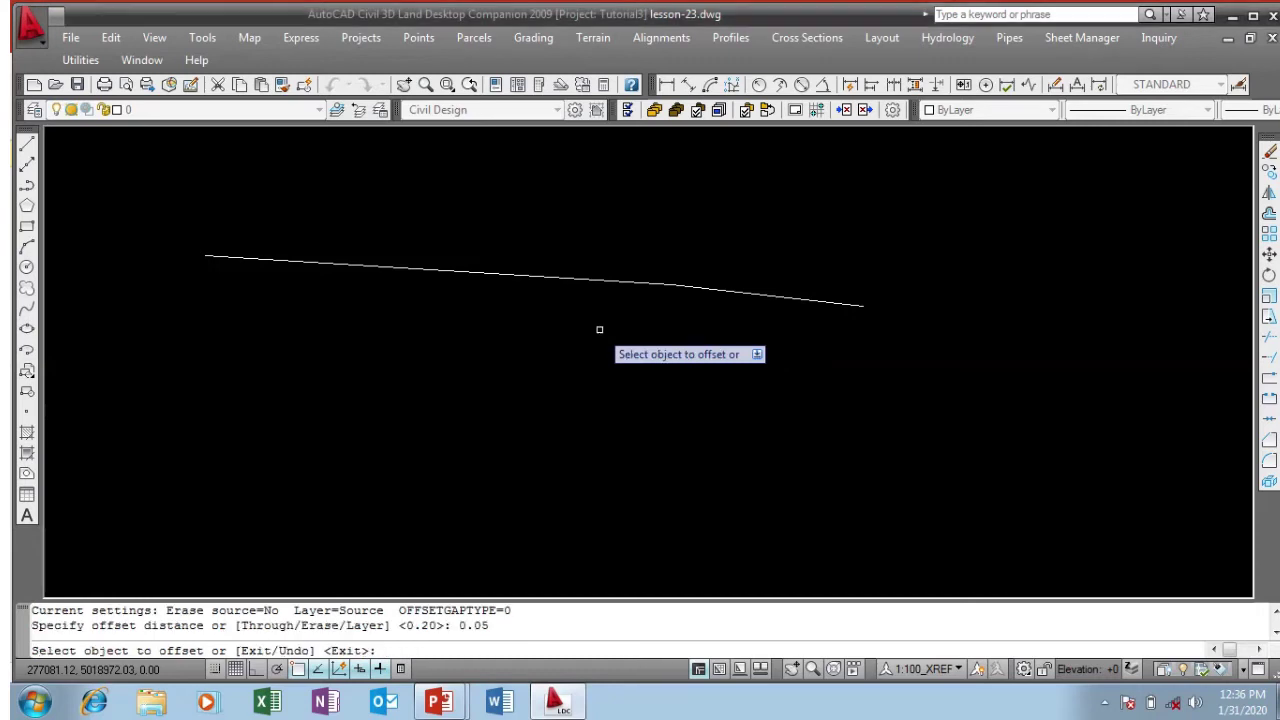
{"action": "left_click", "coordinate": [540, 274]}
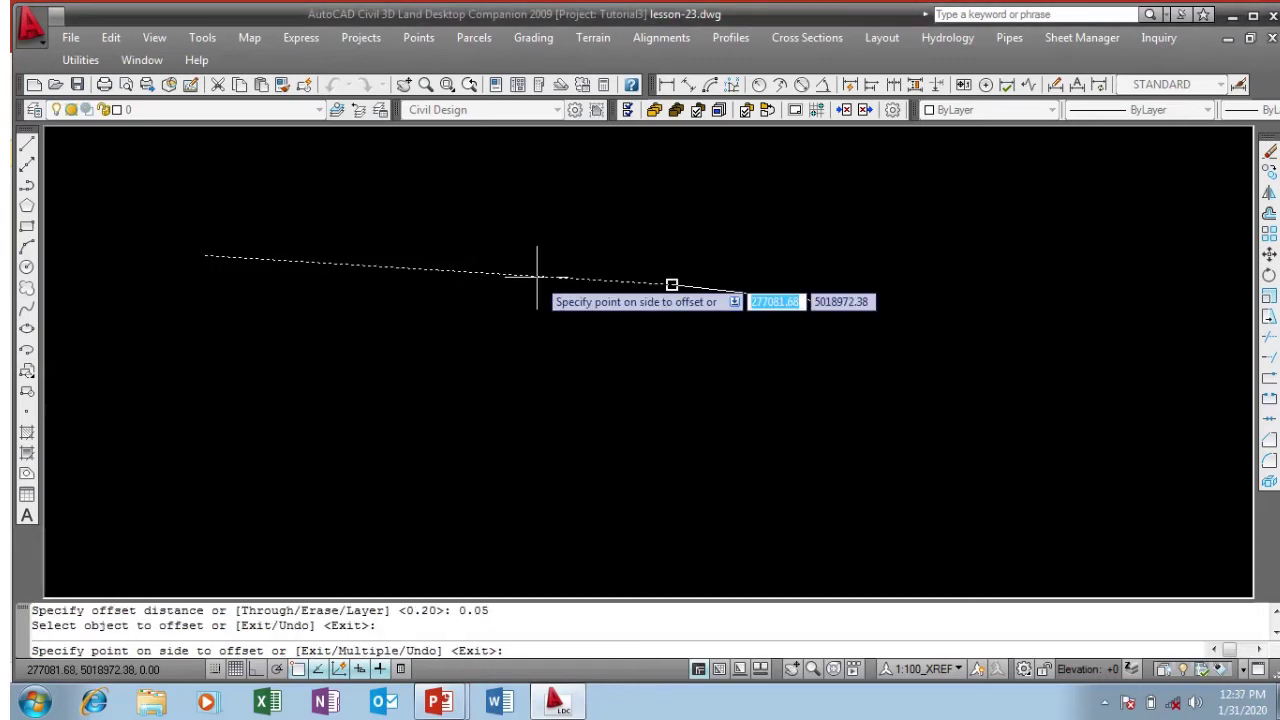
{"action": "left_click", "coordinate": [538, 287]}
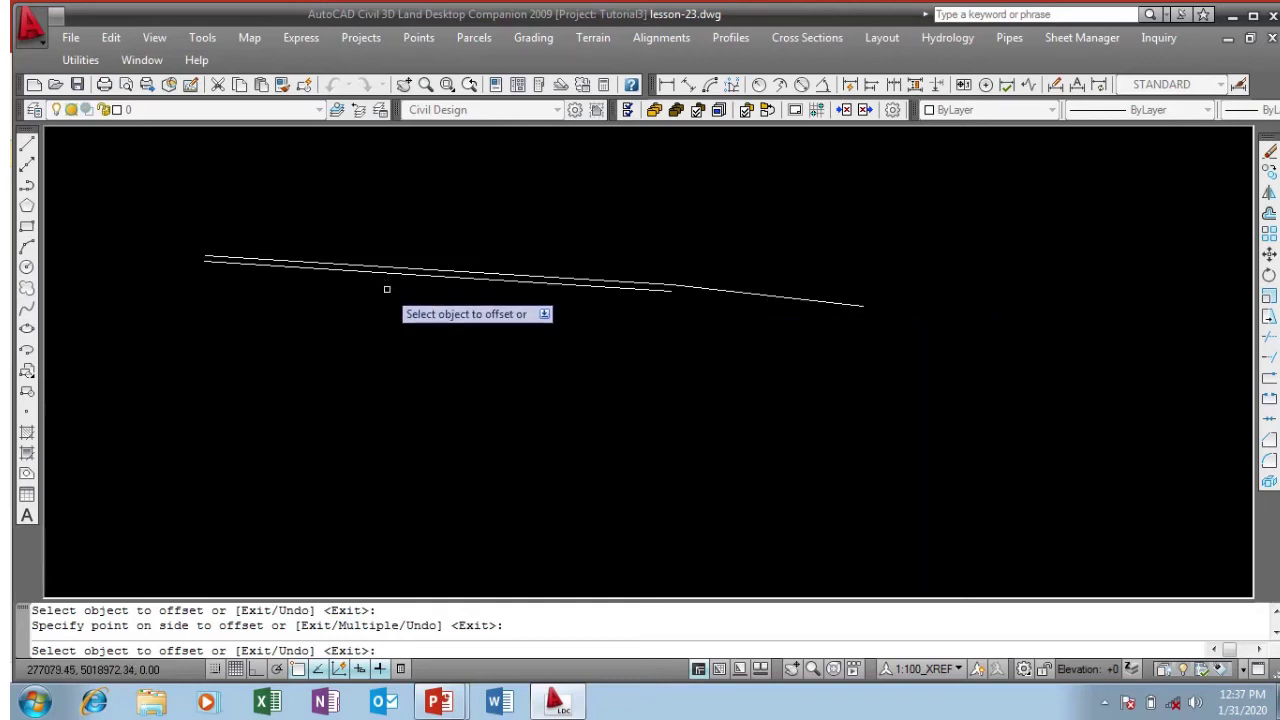
{"action": "key", "text": "Return"}
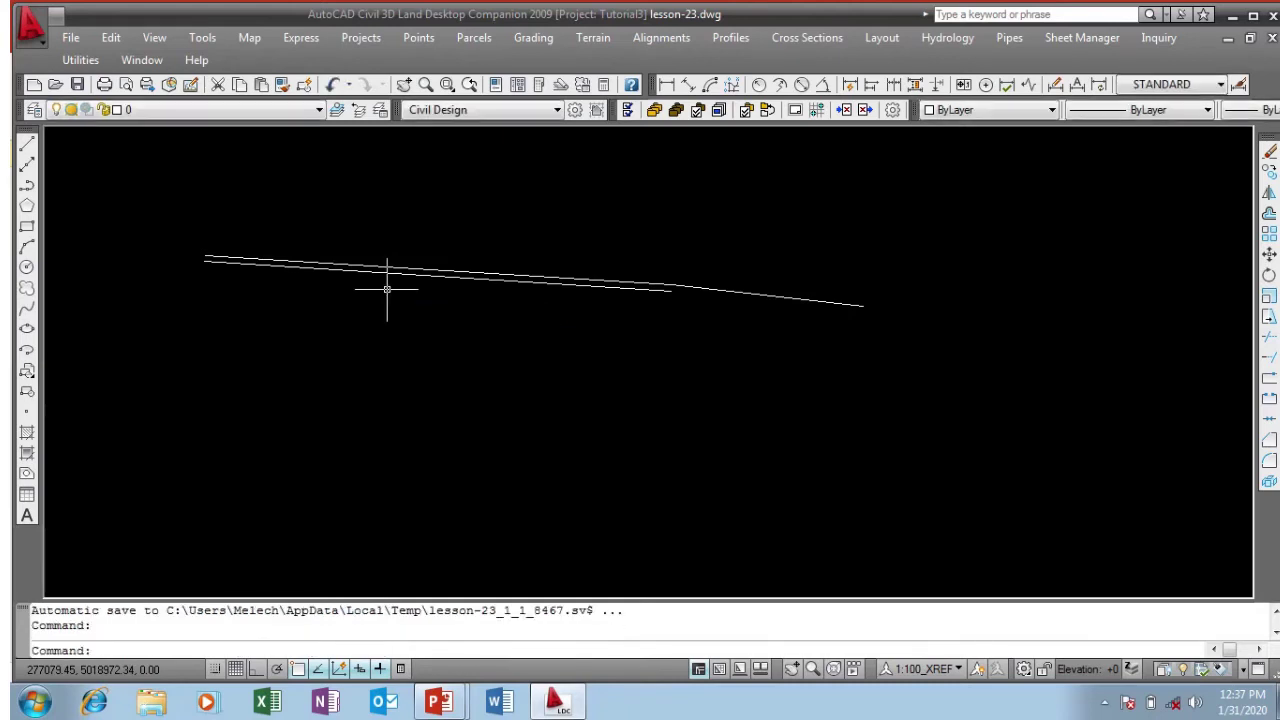
Step: Offset the lower copy of the first segment downward by 0.2, and offset the resulting line downward by 0.2 again
{"action": "left_click", "coordinate": [1269, 213]}
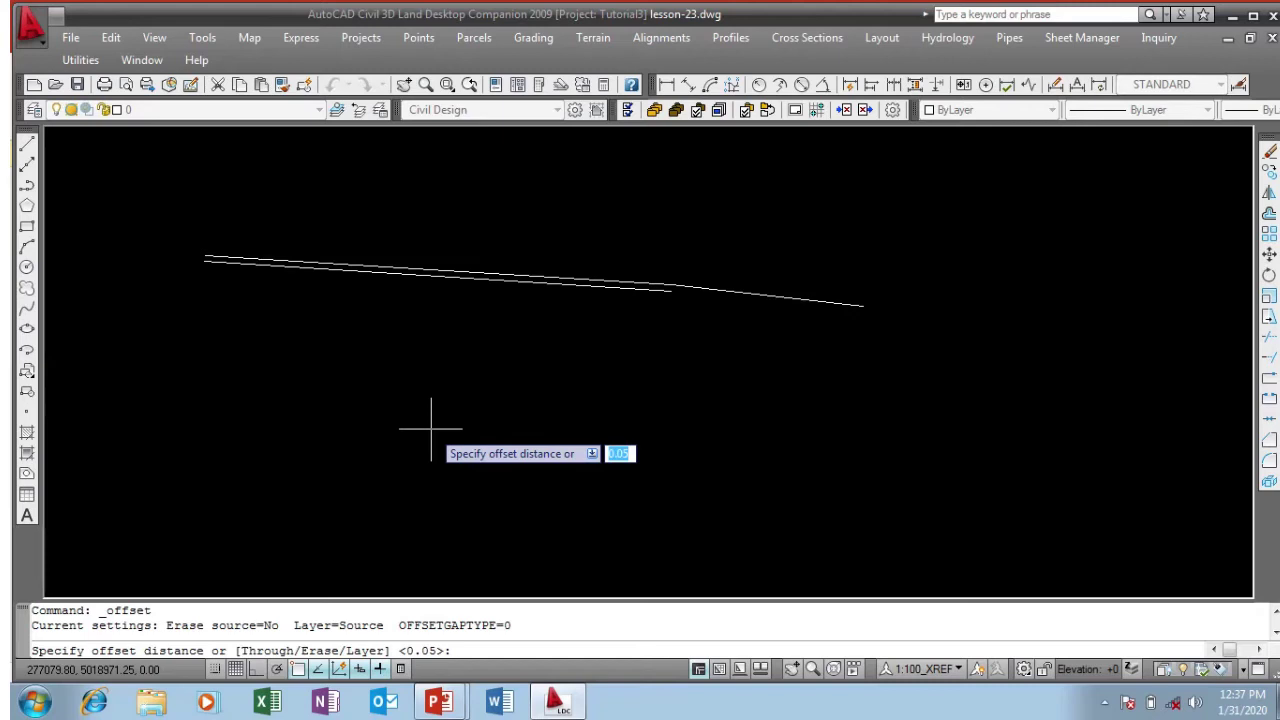
{"action": "type", "text": "0.2"}
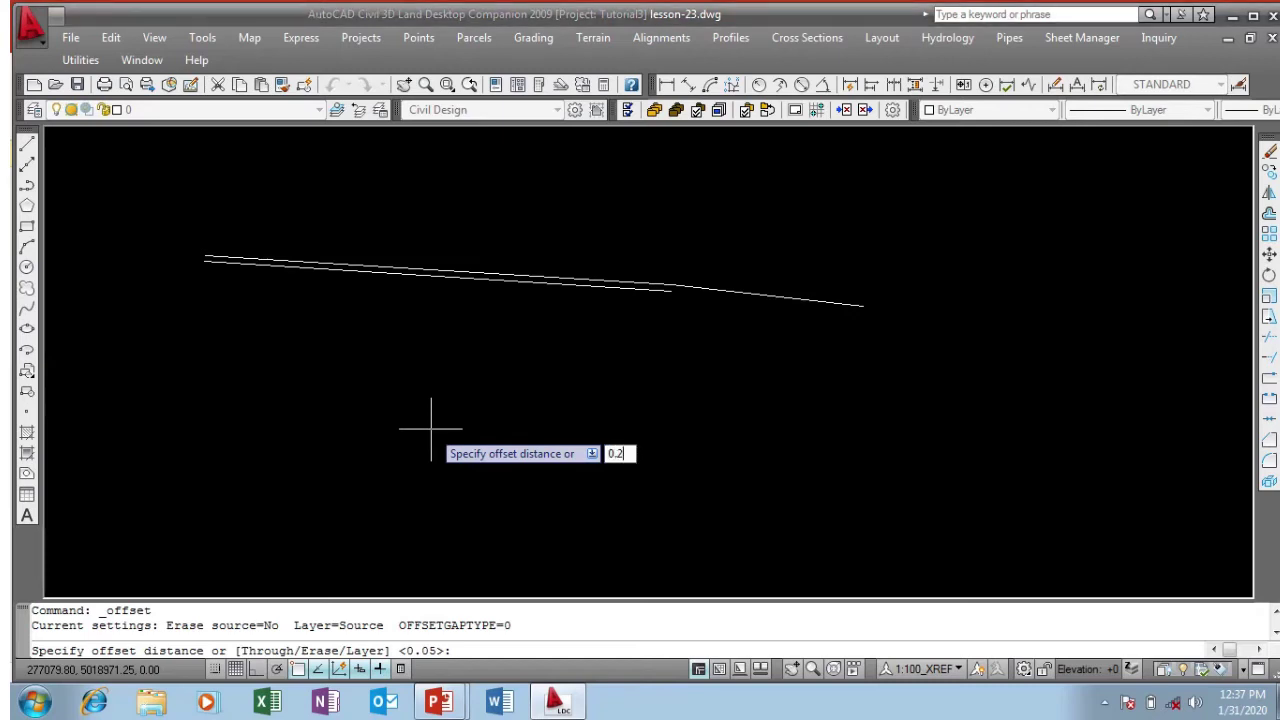
{"action": "key", "text": "Return"}
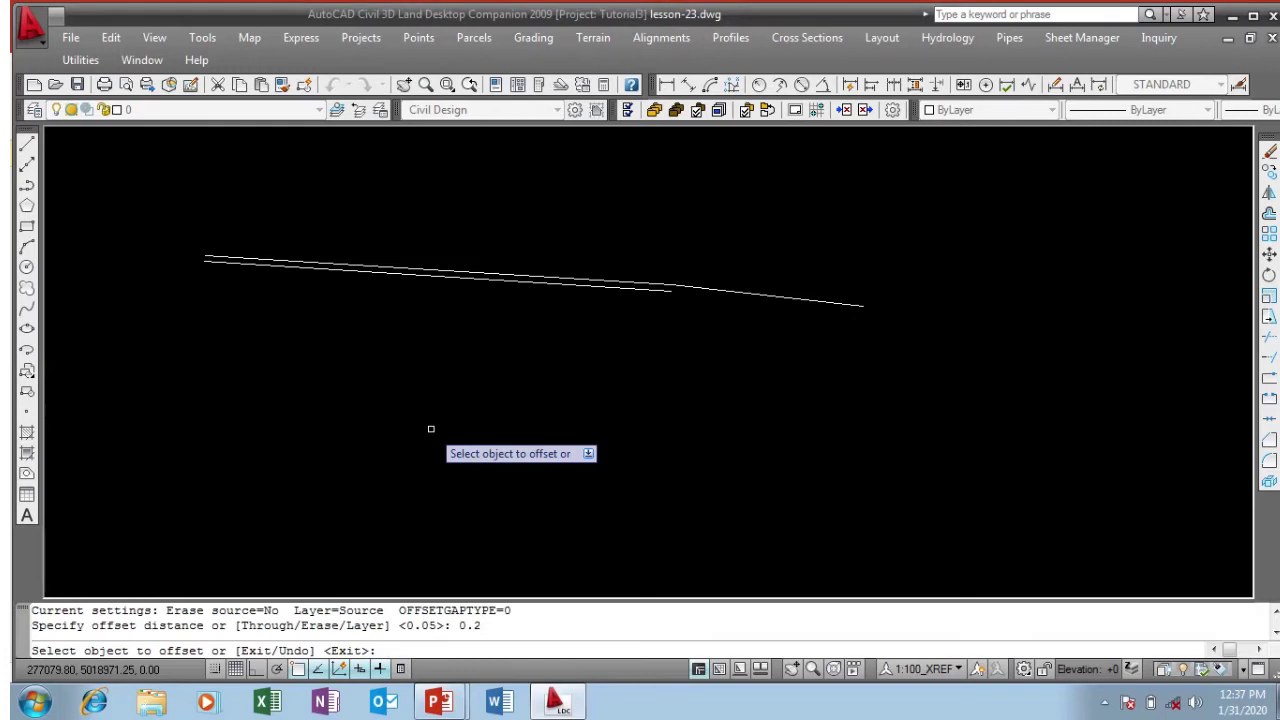
{"action": "left_click", "coordinate": [532, 285]}
{"action": "left_click", "coordinate": [499, 379]}
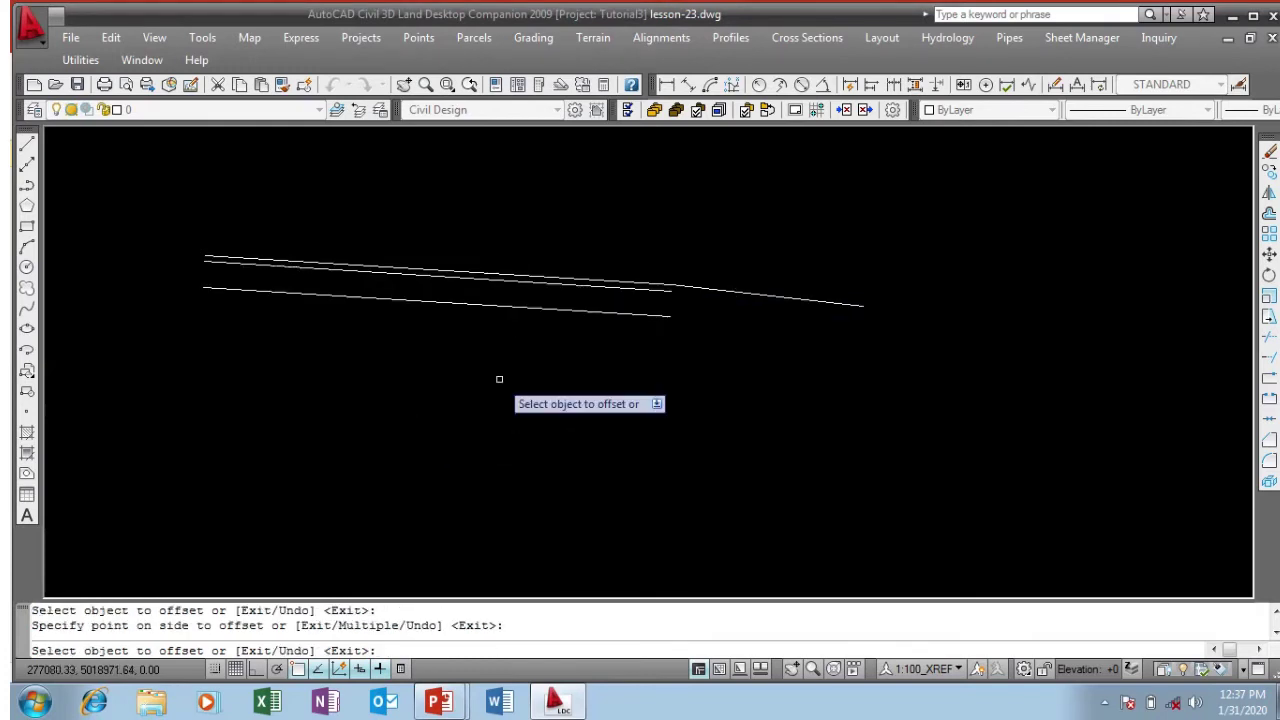
{"action": "left_click", "coordinate": [513, 308]}
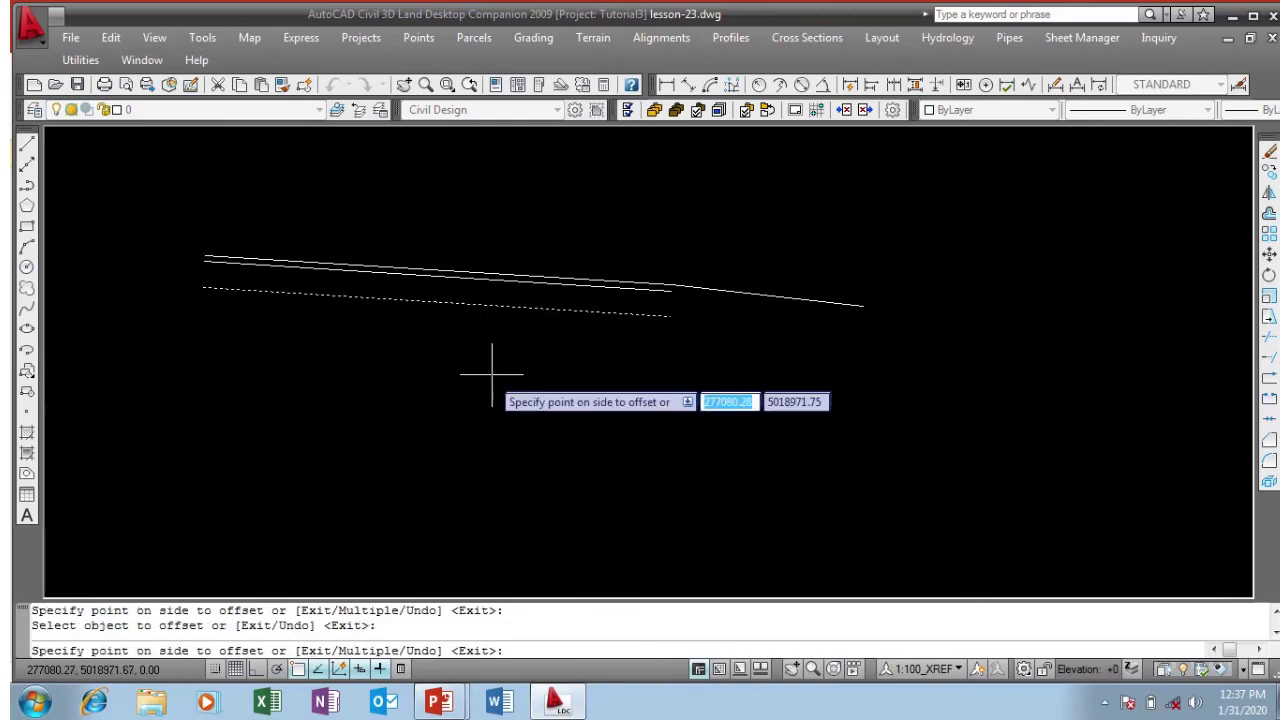
{"action": "left_click", "coordinate": [508, 367]}
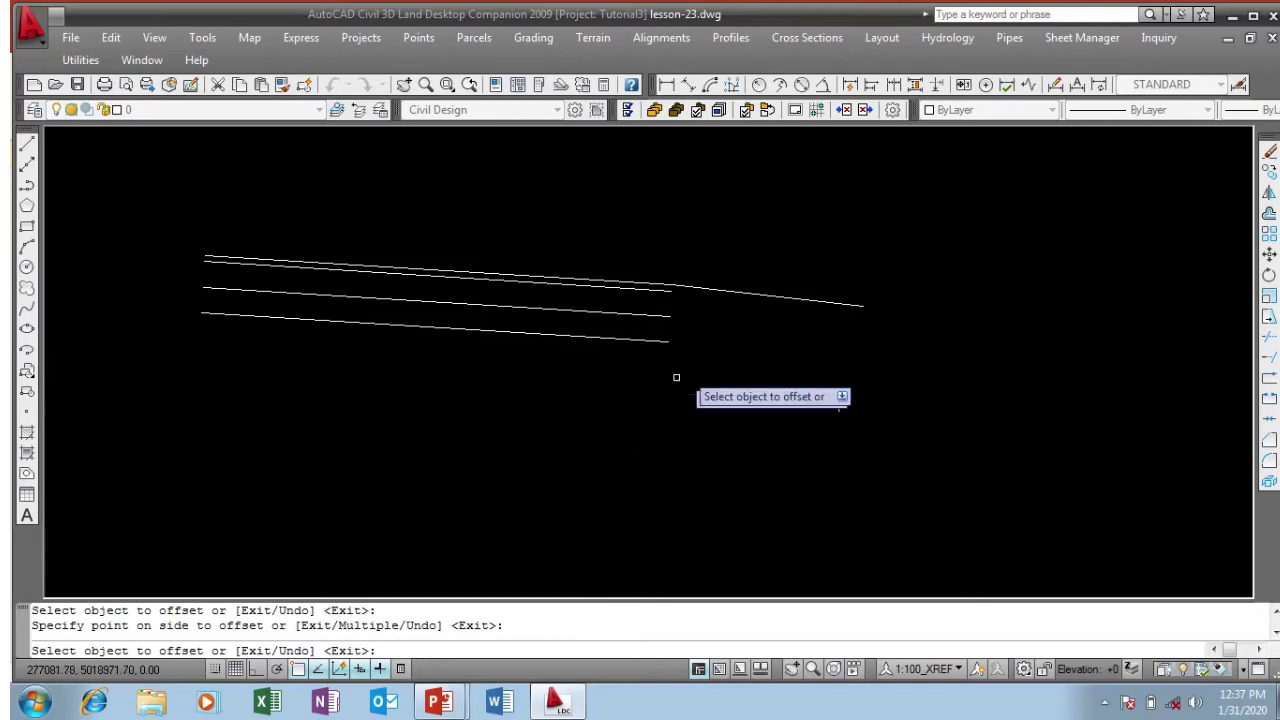
{"action": "scroll", "coordinate": [640, 367], "scroll_direction": "down", "scroll_amount": 2}
{"action": "scroll", "coordinate": [544, 346], "scroll_direction": "up", "scroll_amount": 2}
{"action": "right_click", "coordinate": [487, 349]}
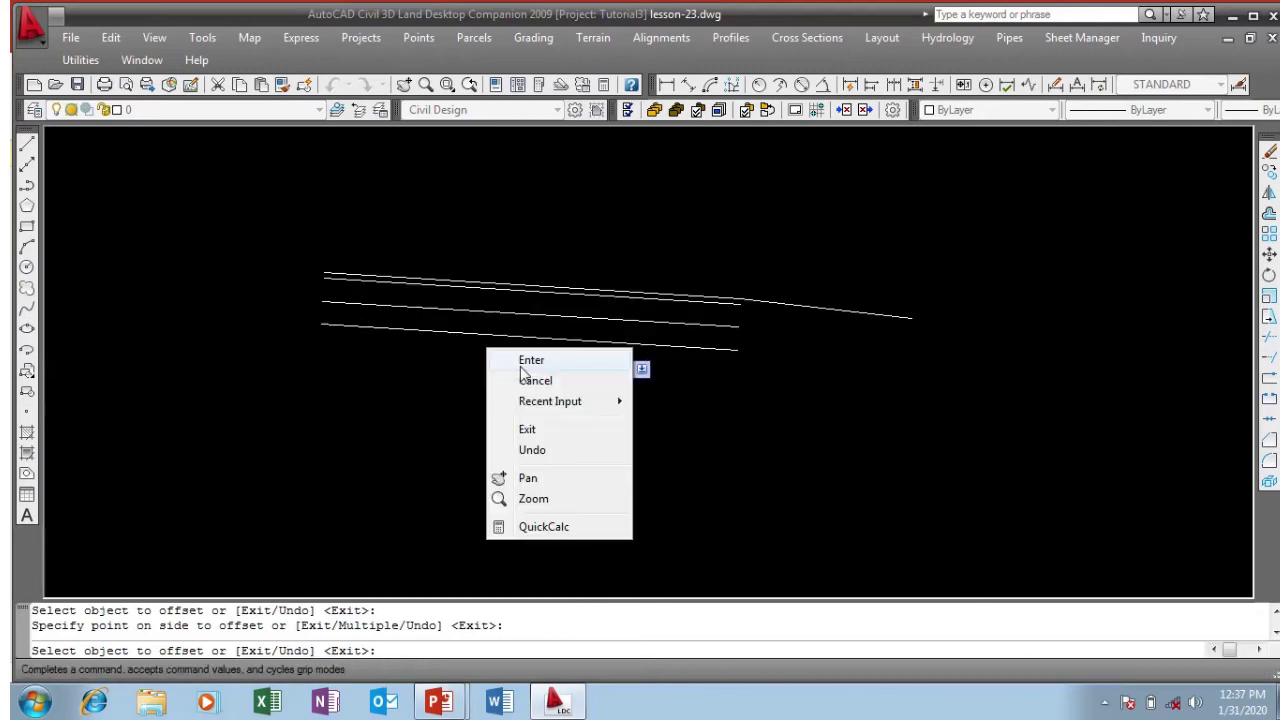
{"action": "left_click", "coordinate": [523, 362]}
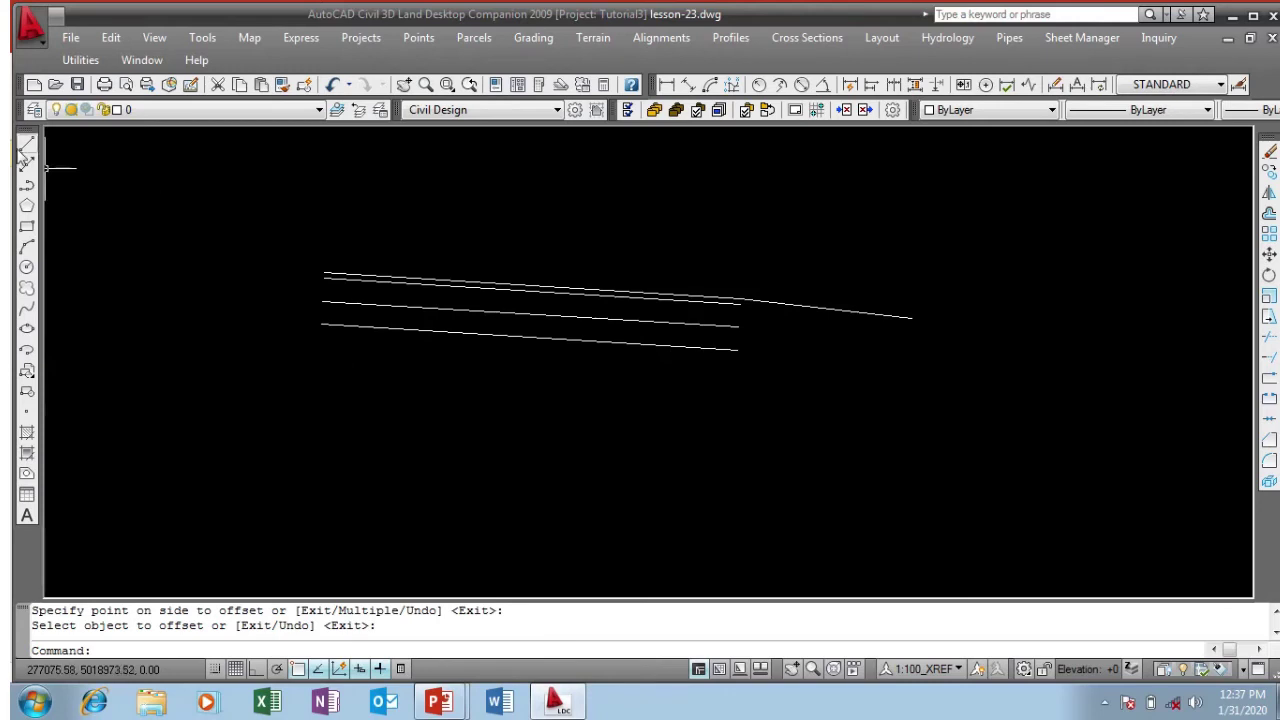
Step: With Ortho on, draw a triangle from the second segment's outer end: 1 down, 2 outward, and a sloping line back to the start
{"action": "left_click", "coordinate": [27, 145]}
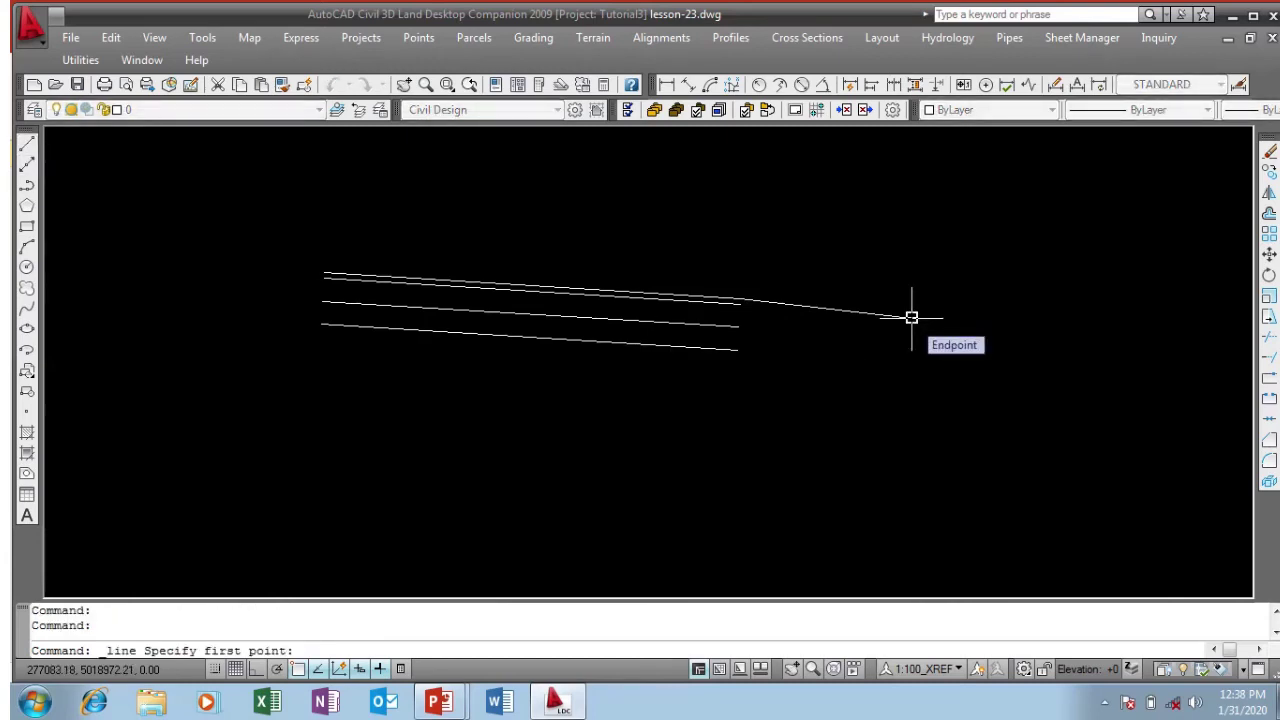
{"action": "key", "text": "F8"}
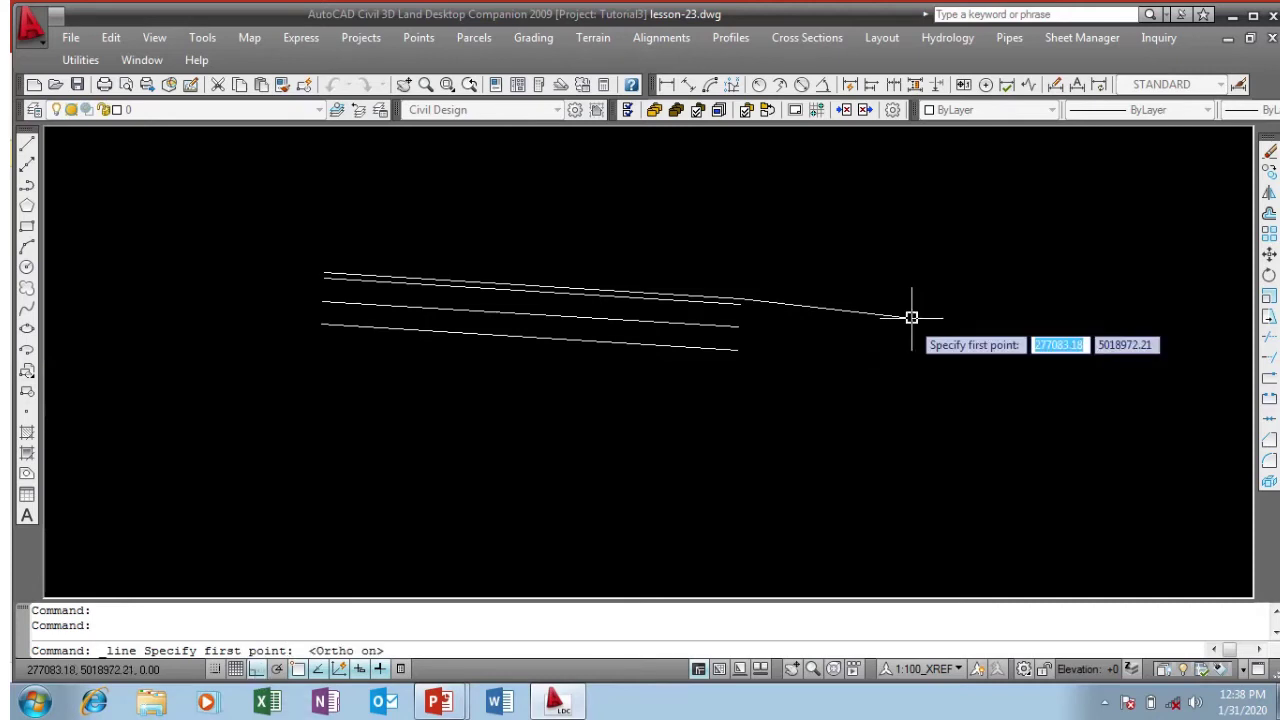
{"action": "left_click", "coordinate": [911, 317]}
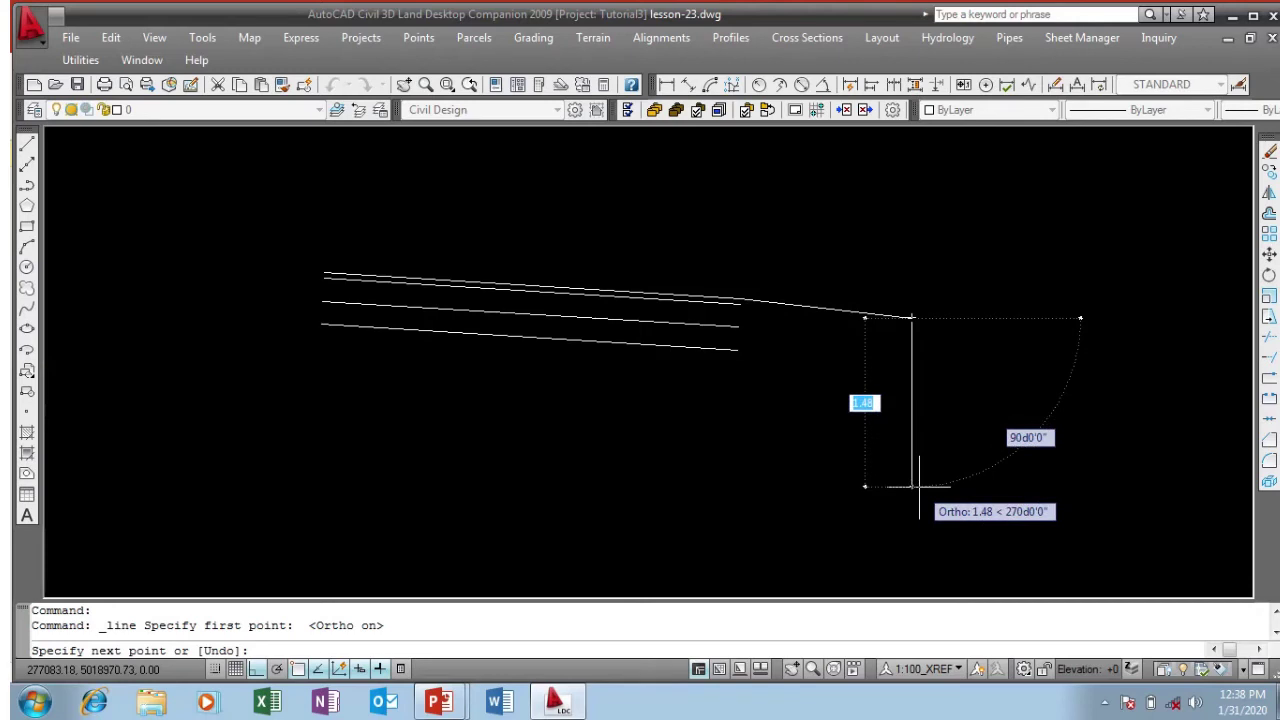
{"action": "type", "text": "1"}
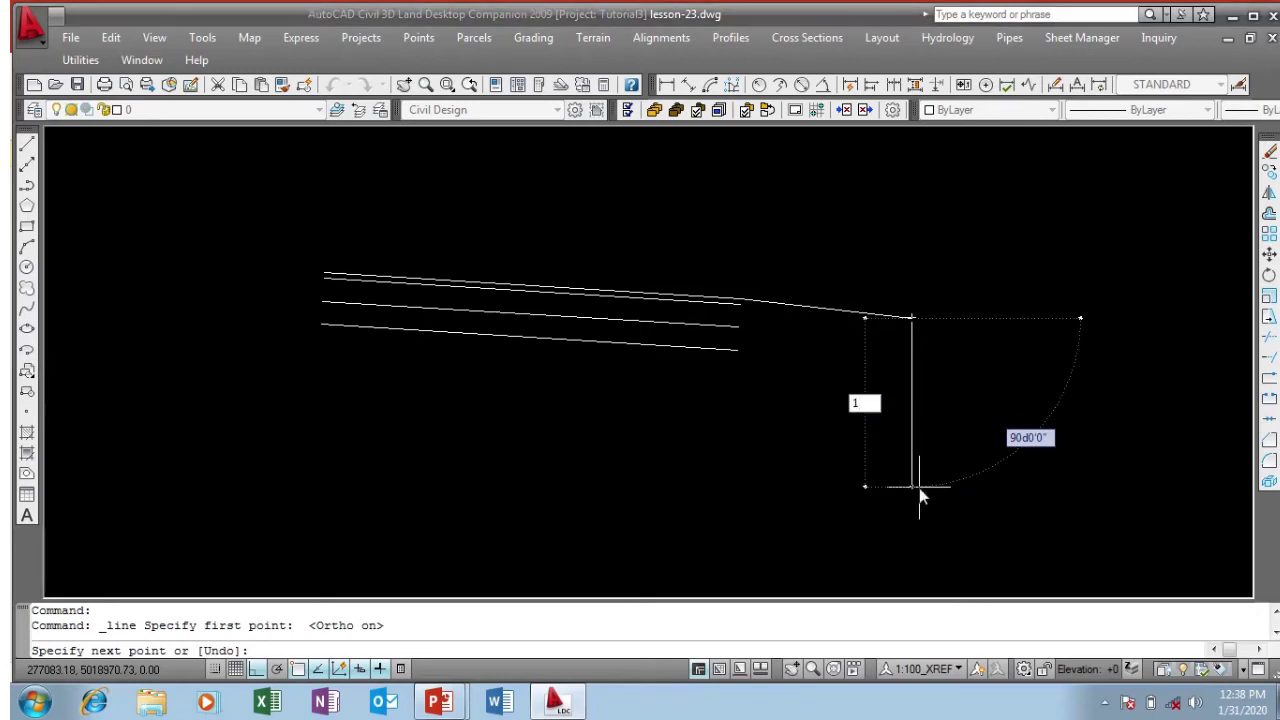
{"action": "key", "text": "Return"}
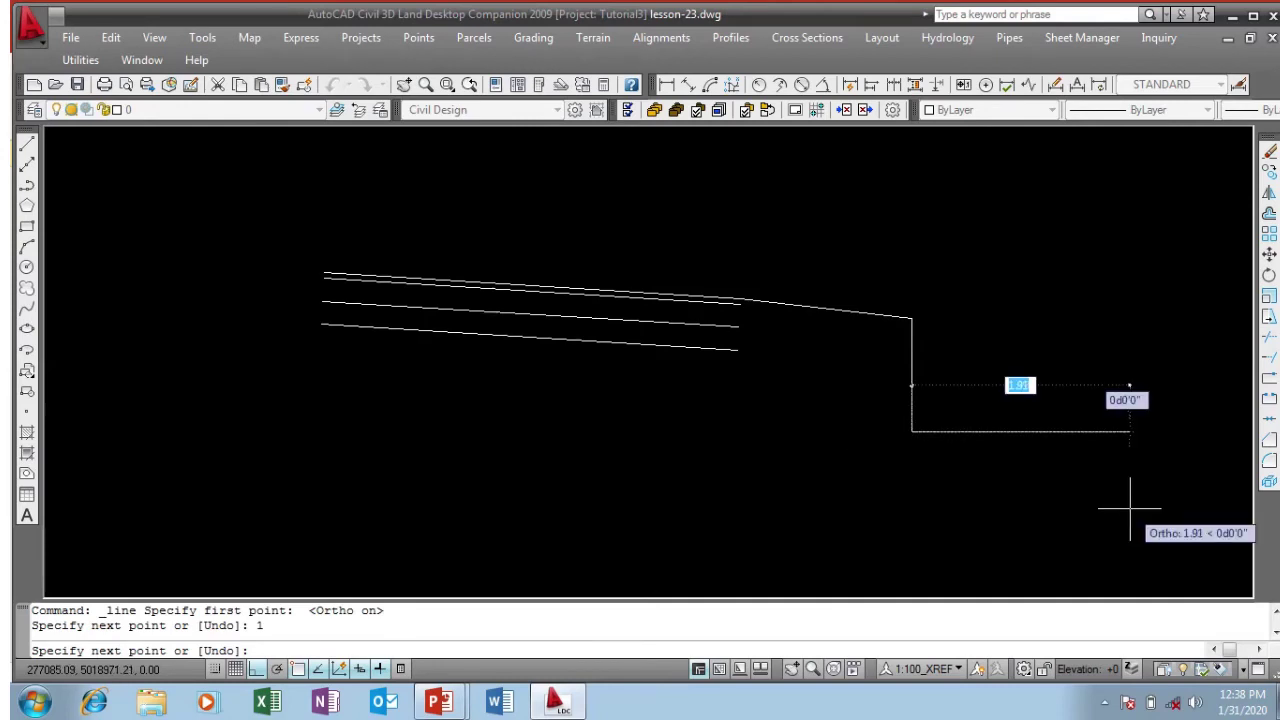
{"action": "type", "text": "2"}
{"action": "key", "text": "Return"}
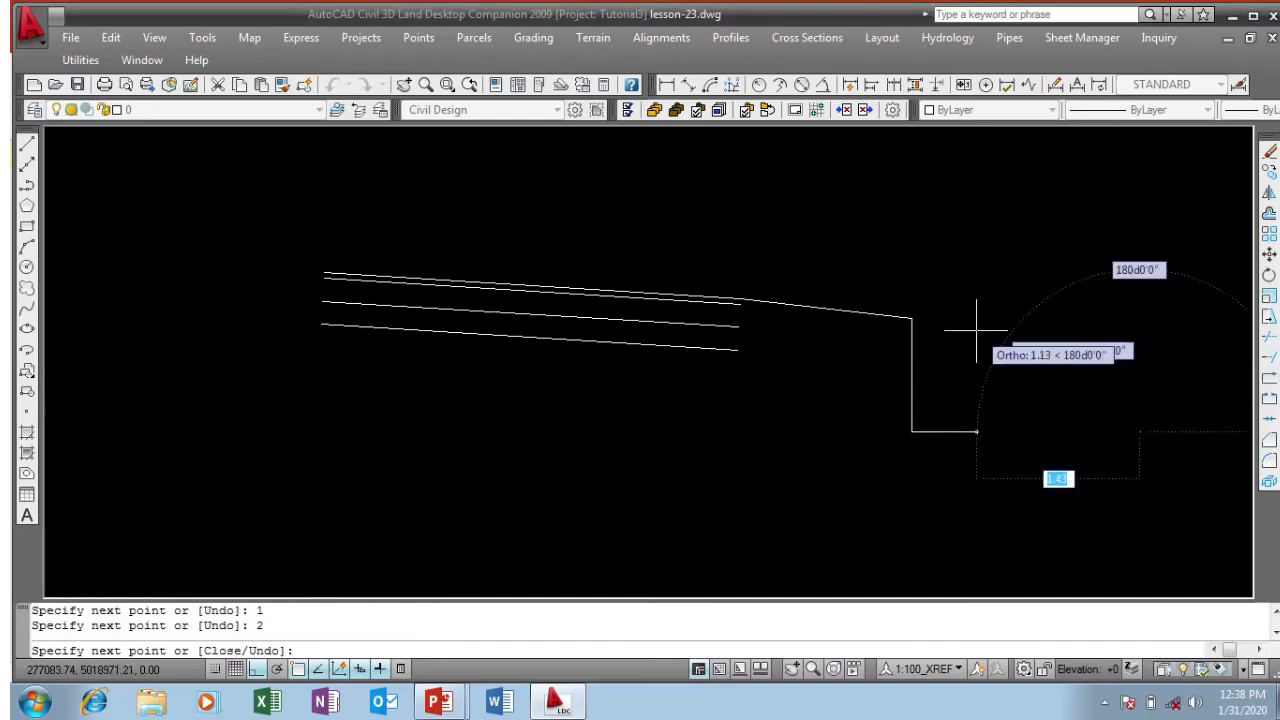
{"action": "left_click", "coordinate": [912, 318]}
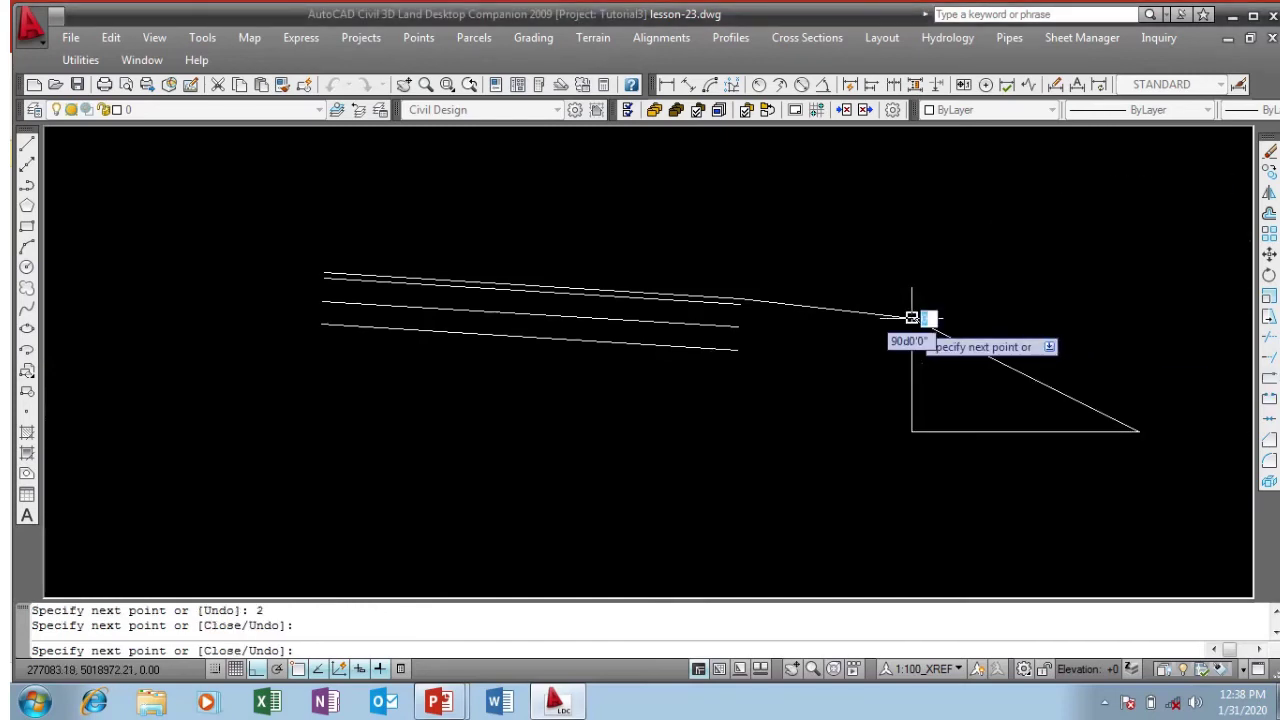
{"action": "right_click", "coordinate": [940, 343]}
{"action": "left_click", "coordinate": [978, 352]}
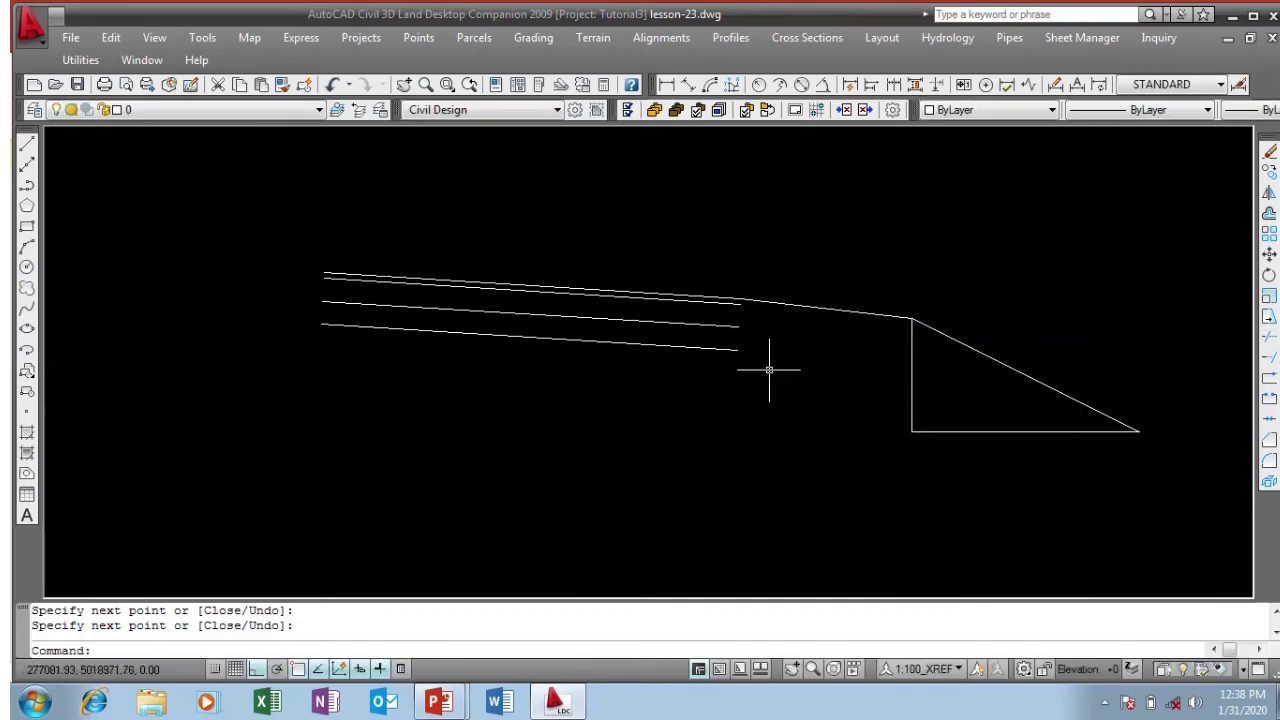
Step: Extend the lowest offset line to the triangle's sloping side and the line above it to the triangle's vertical side
{"action": "left_click", "coordinate": [1268, 378]}
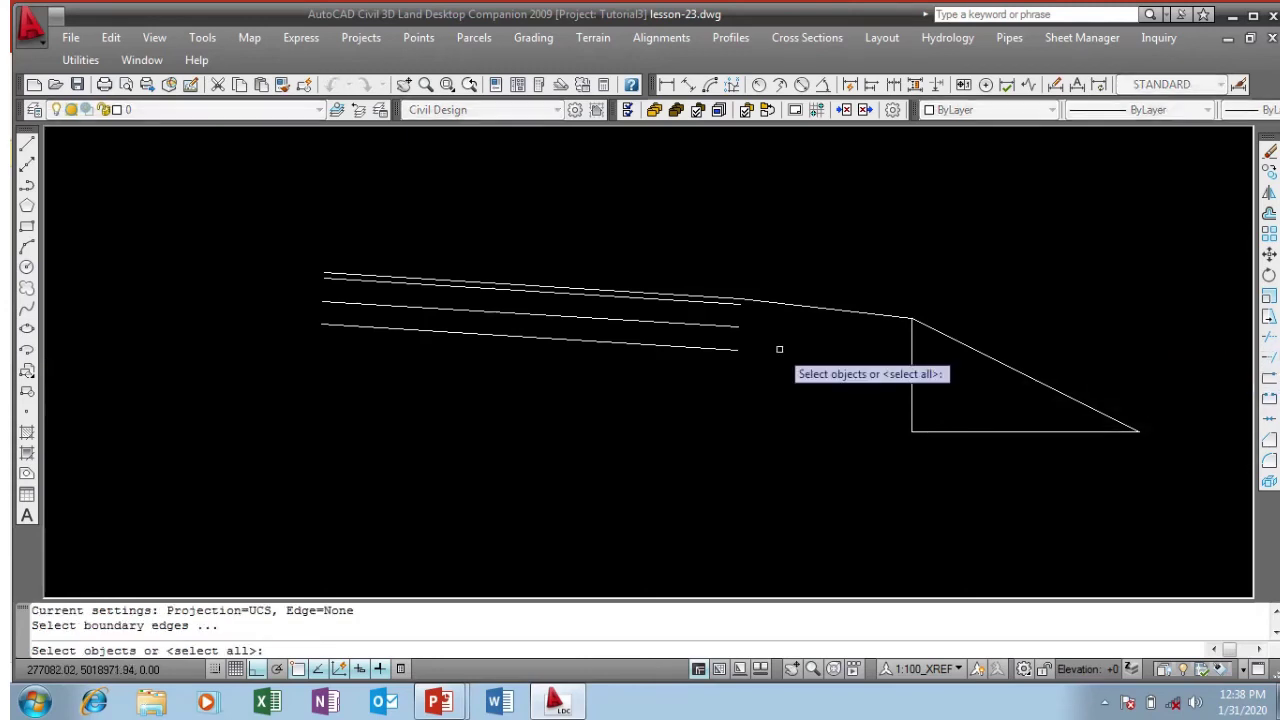
{"action": "left_click", "coordinate": [722, 348]}
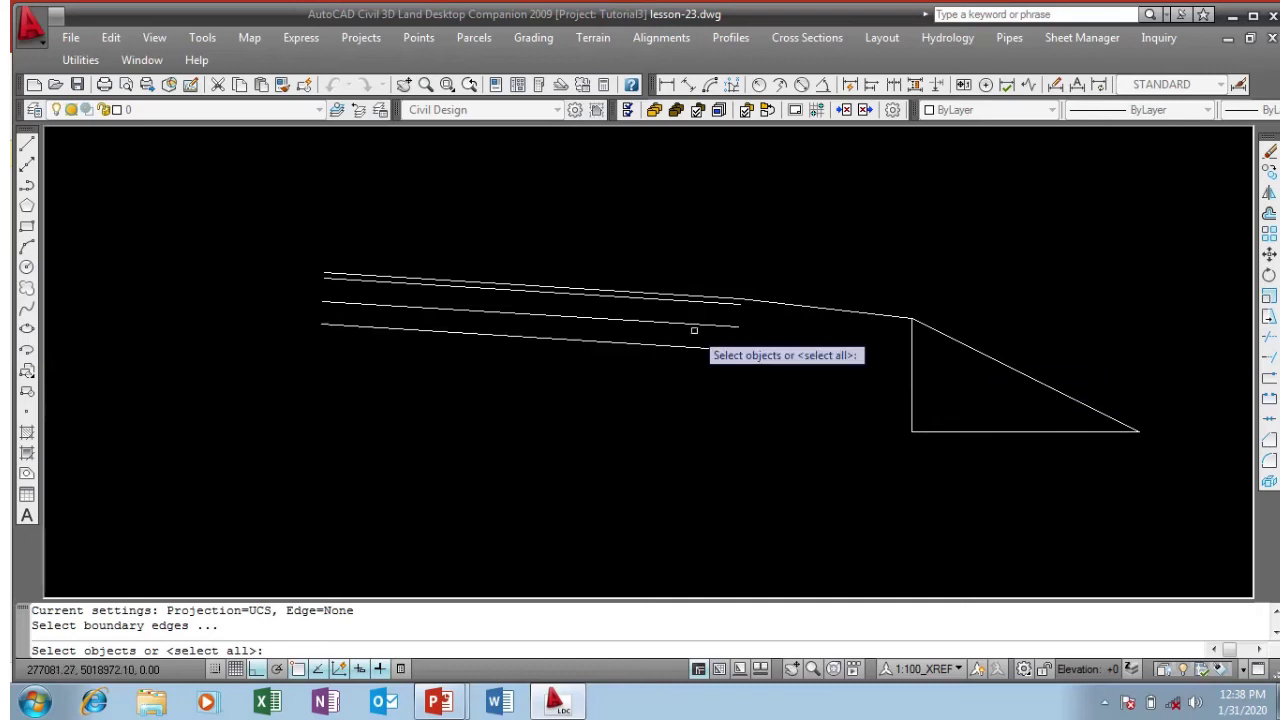
{"action": "key", "text": "Return"}
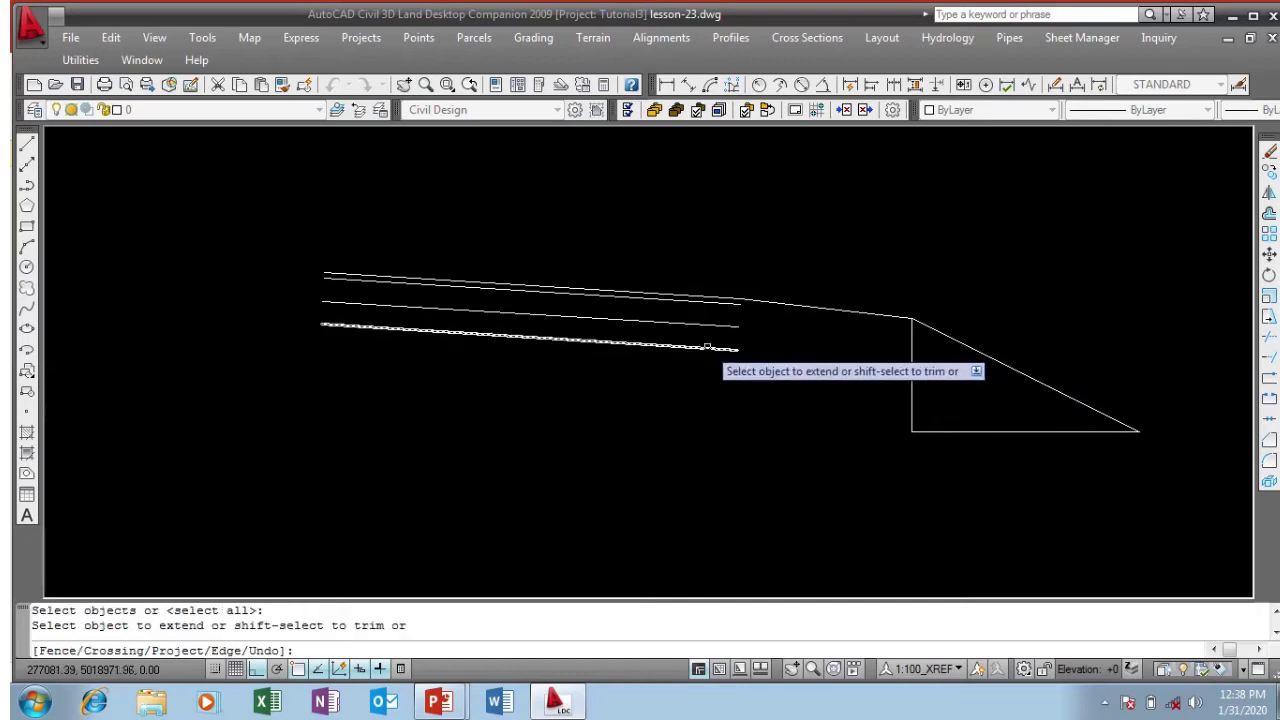
{"action": "left_click", "coordinate": [707, 349]}
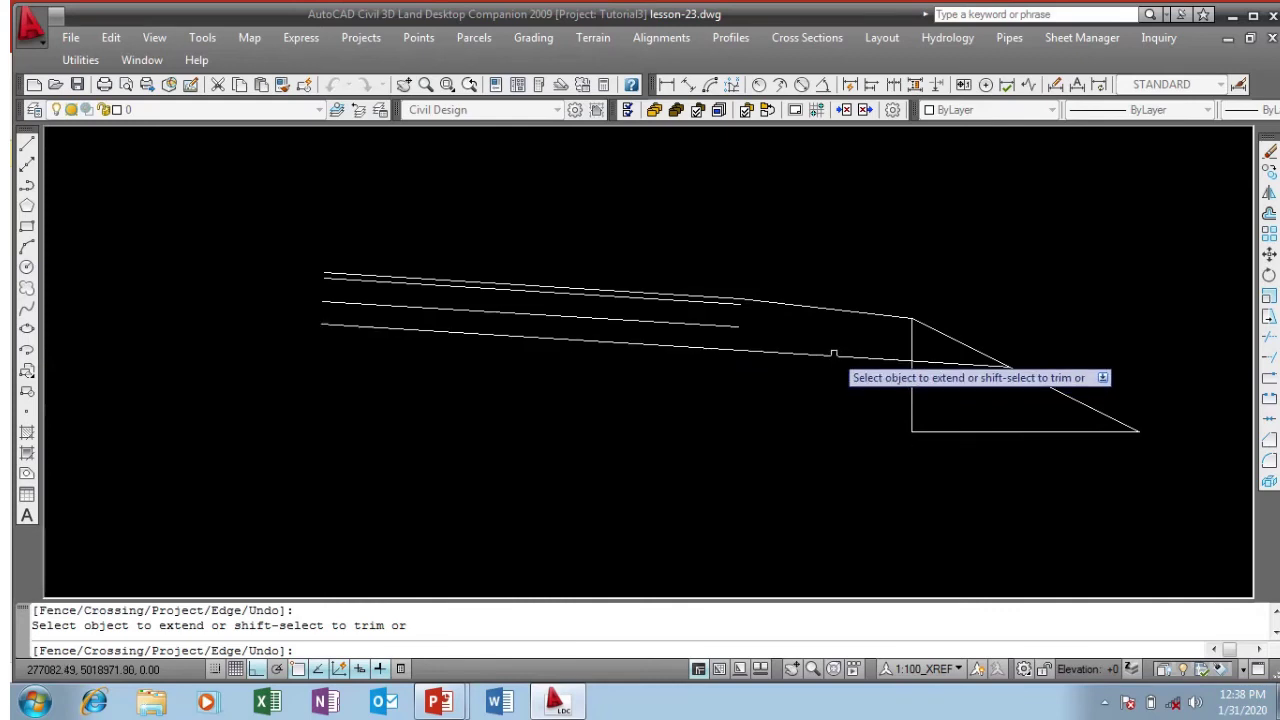
{"action": "left_click", "coordinate": [831, 354]}
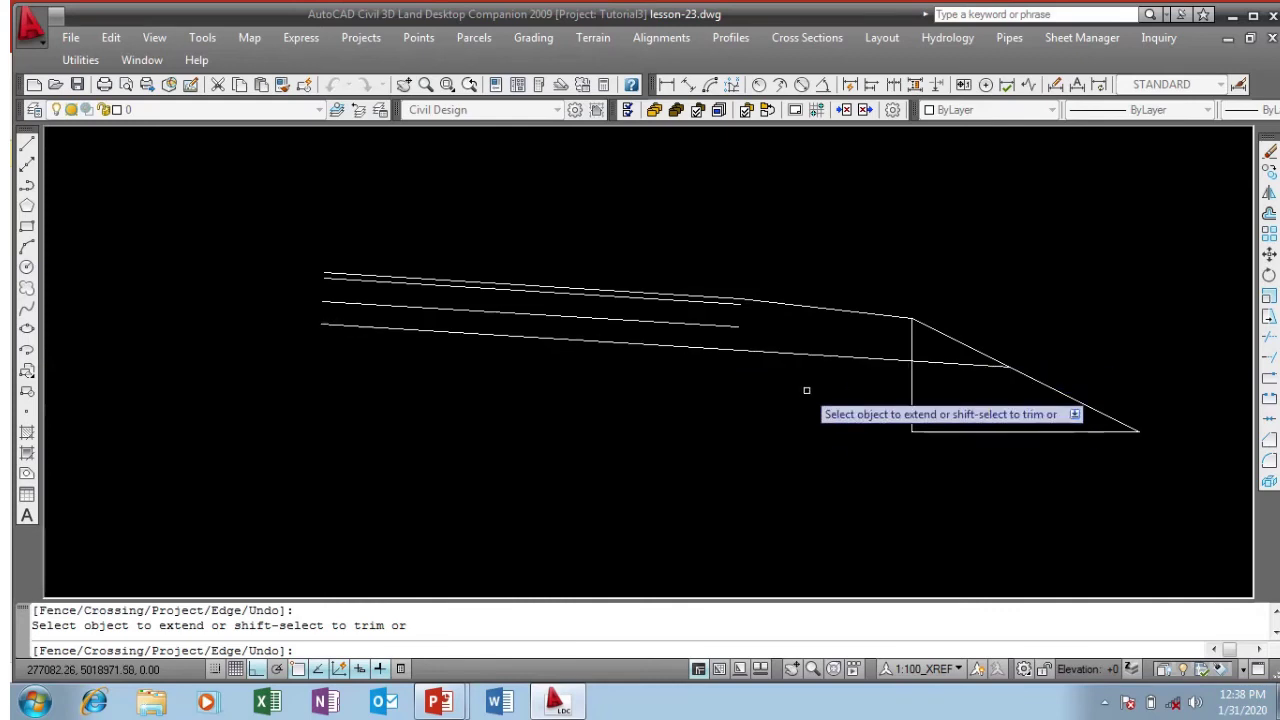
{"action": "left_click", "coordinate": [725, 326]}
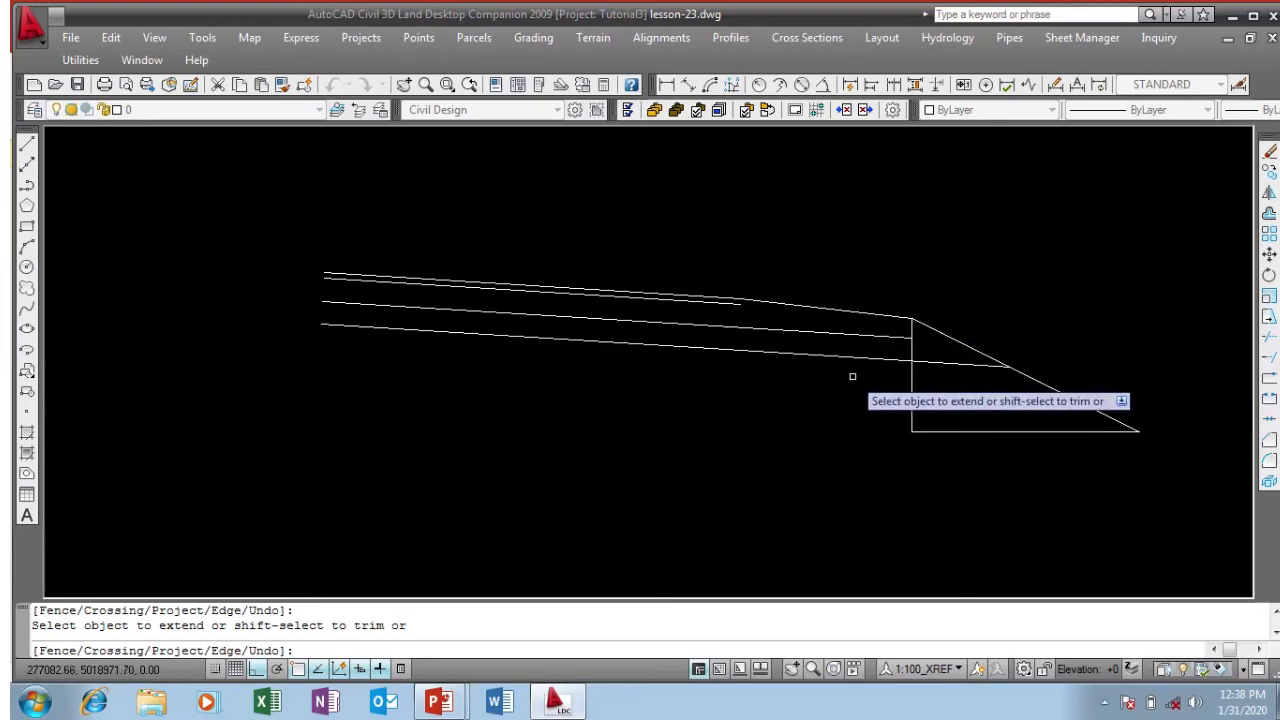
{"action": "right_click", "coordinate": [873, 397]}
{"action": "left_click", "coordinate": [917, 406]}
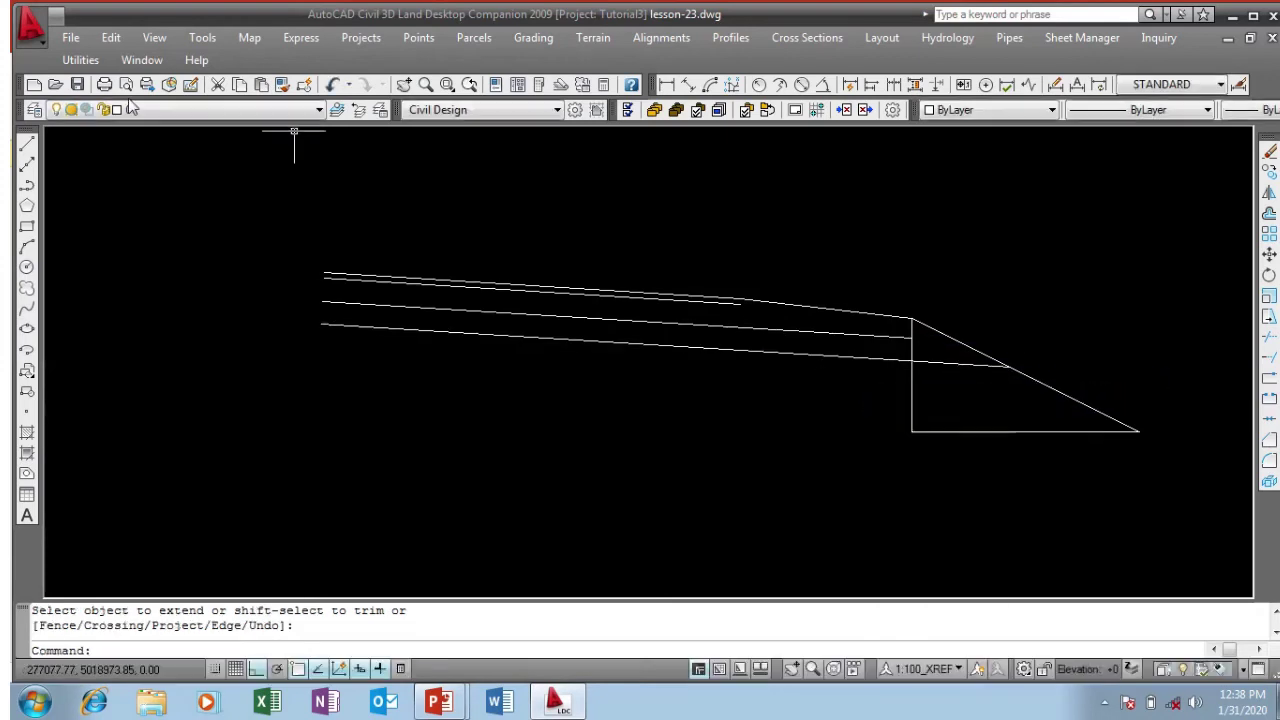
Step: Draw a short line joining the outer ends of the first template segment and its 0.05 offset line
{"action": "left_click", "coordinate": [27, 145]}
{"action": "scroll", "coordinate": [772, 290], "scroll_direction": "up", "scroll_amount": 3}
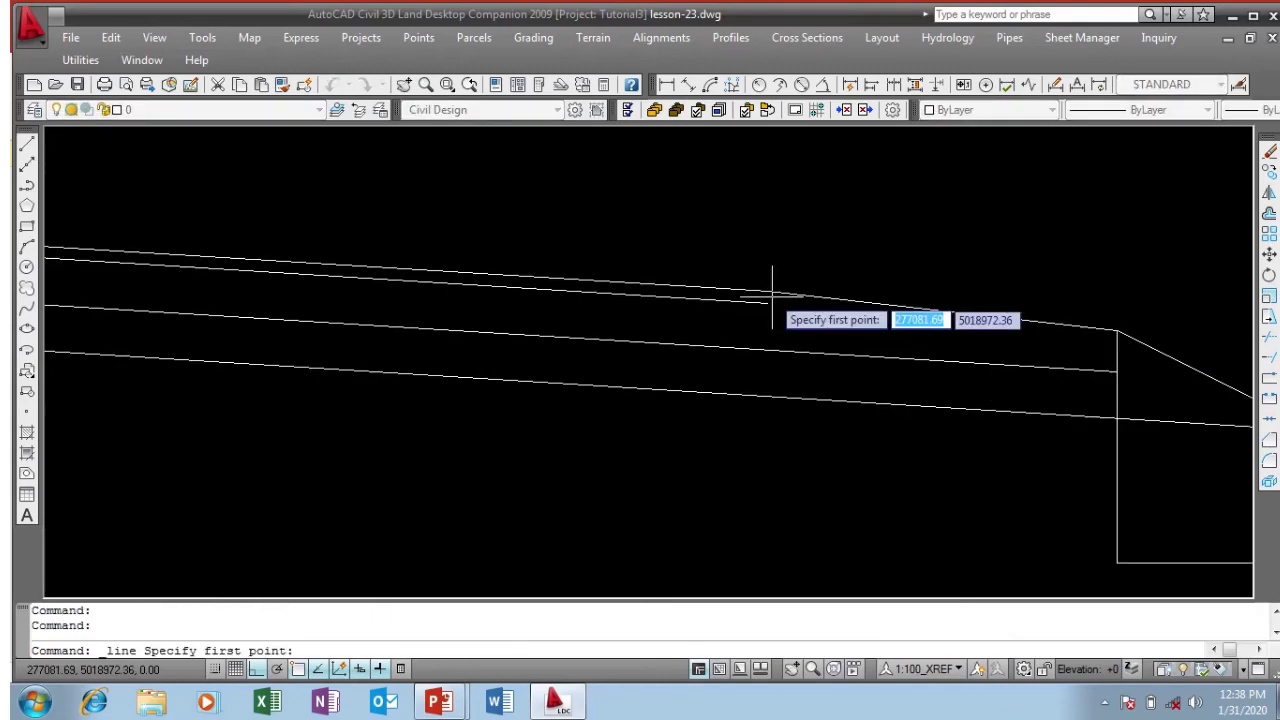
{"action": "left_click", "coordinate": [767, 301]}
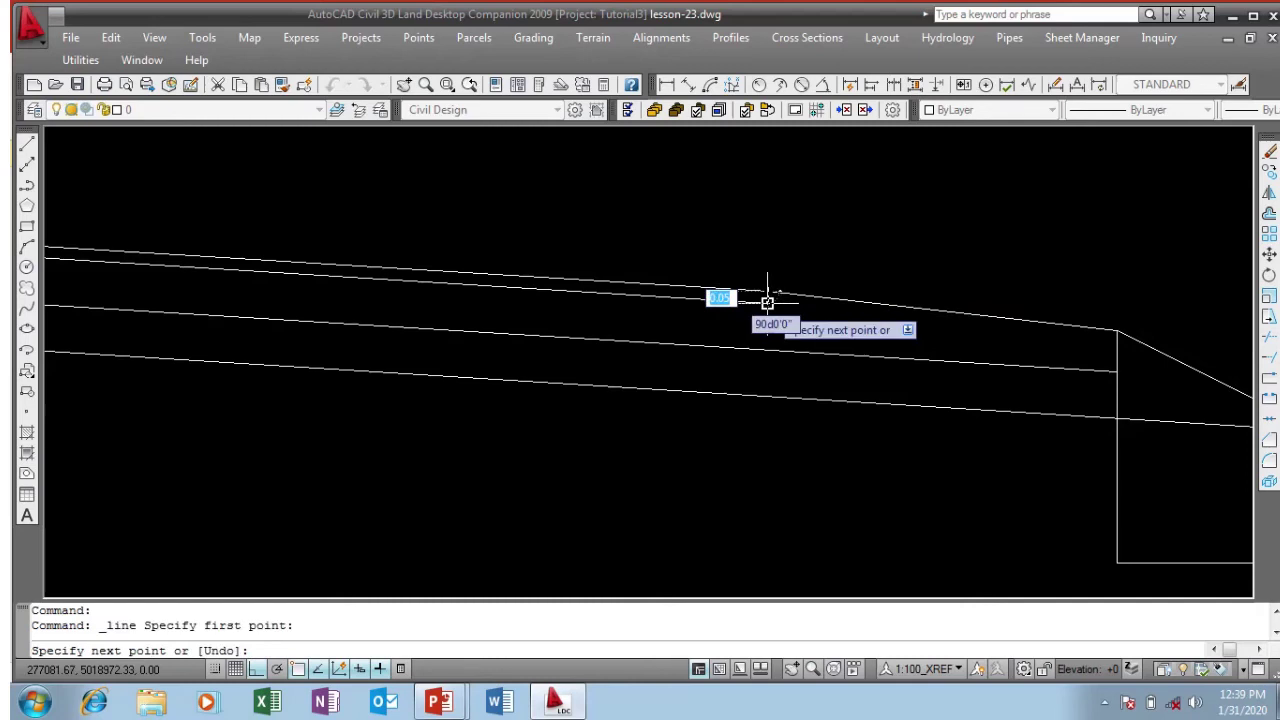
{"action": "left_click", "coordinate": [767, 302]}
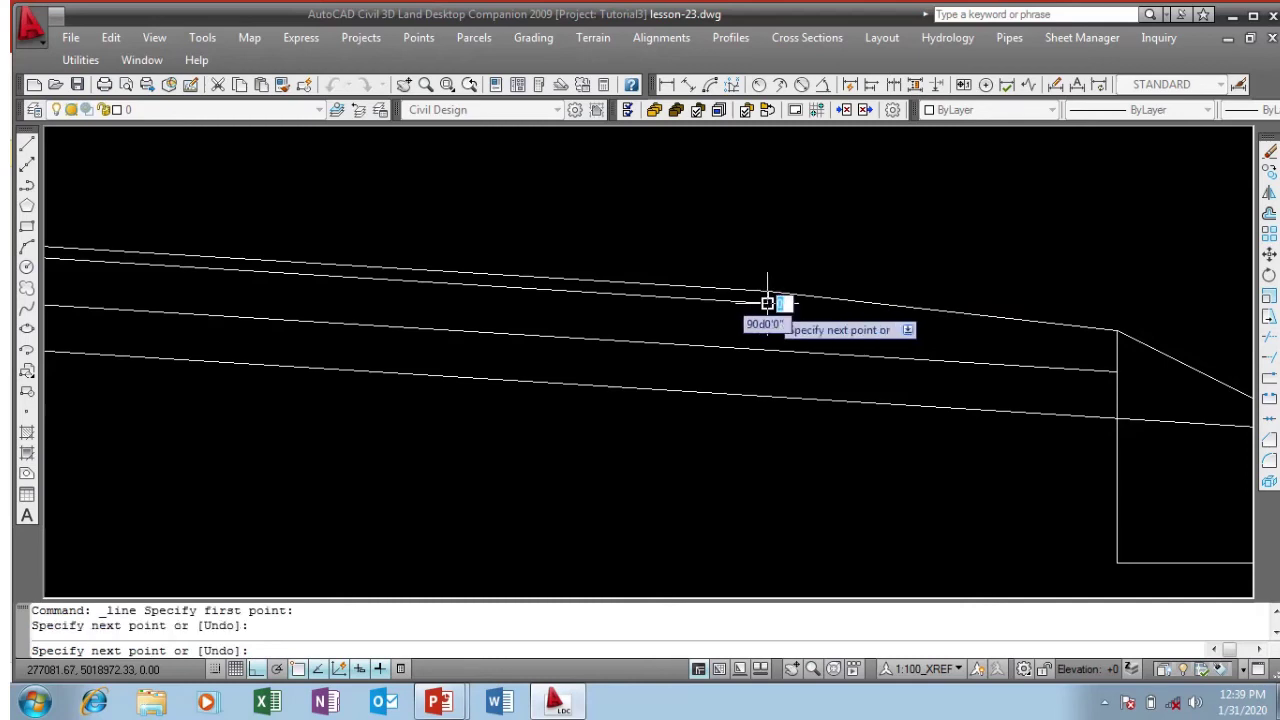
{"action": "right_click", "coordinate": [767, 302]}
{"action": "left_click", "coordinate": [826, 330]}
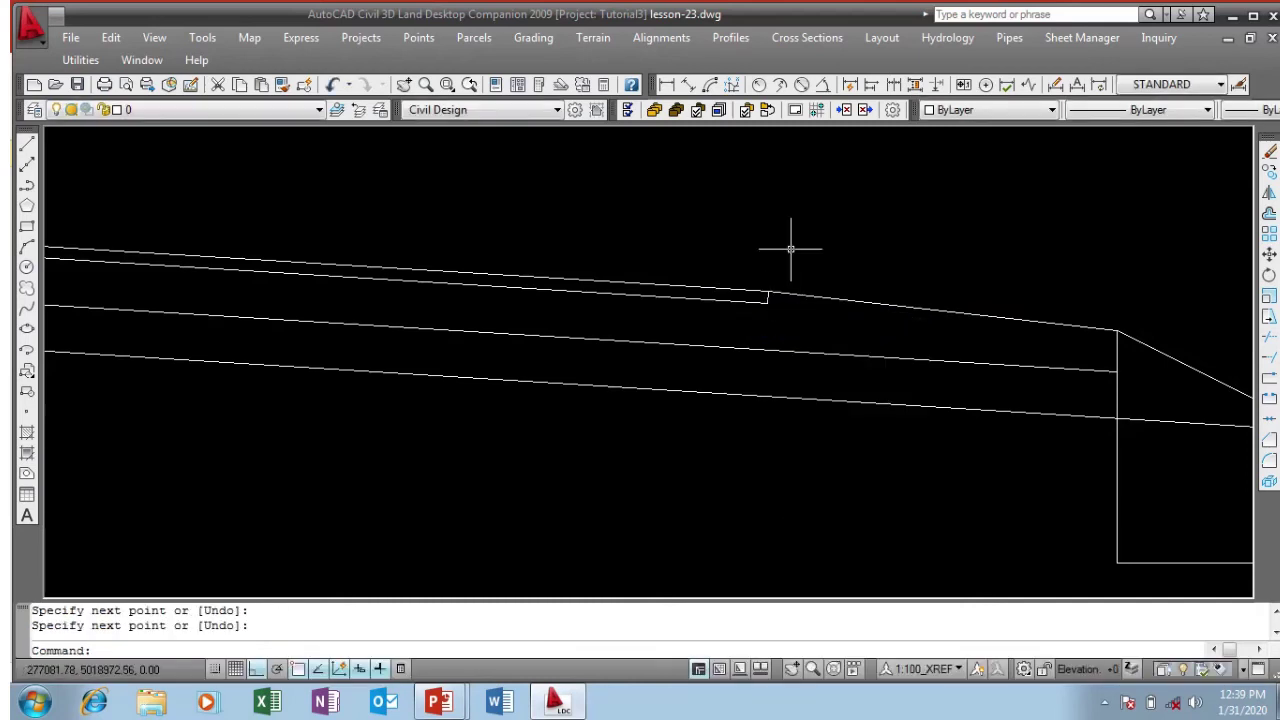
Step: Trim away the parts of the triangle's vertical and sloping sides that lie below the lowest offset line
{"action": "scroll", "coordinate": [789, 251], "scroll_direction": "up", "scroll_amount": 3}
{"action": "scroll", "coordinate": [766, 337], "scroll_direction": "down", "scroll_amount": 4}
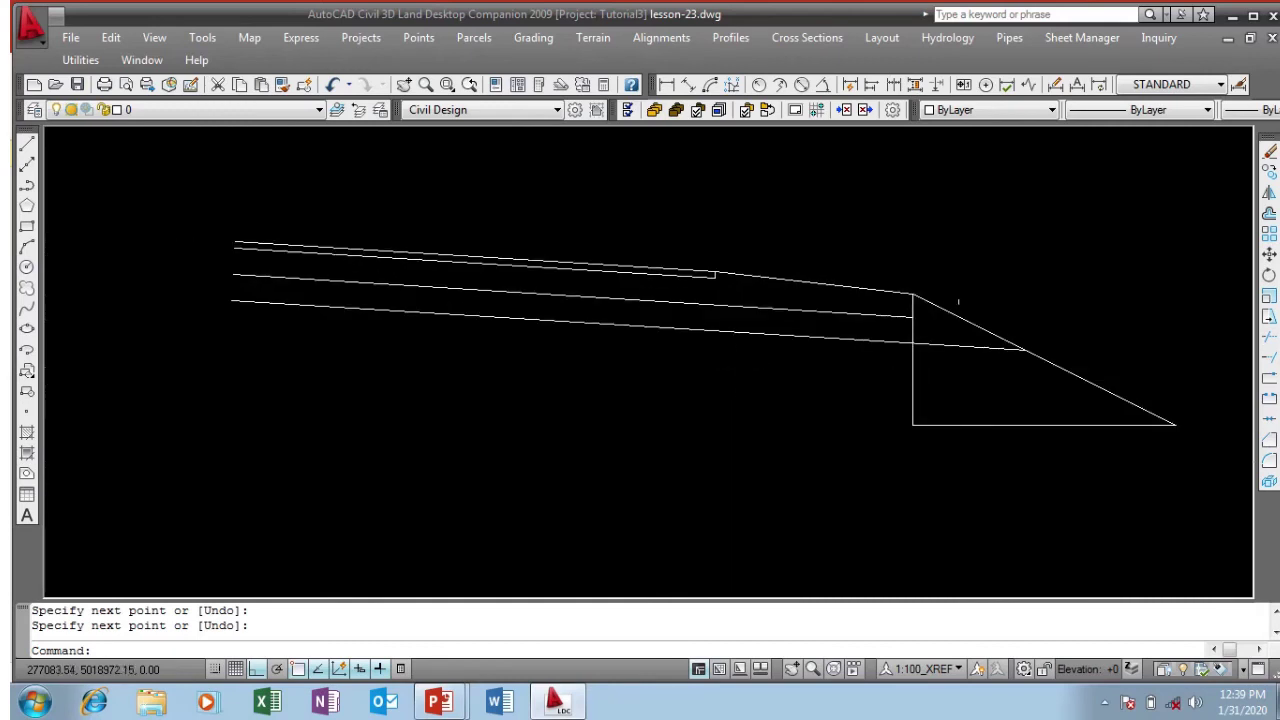
{"action": "left_click", "coordinate": [1270, 343]}
{"action": "scroll", "coordinate": [1000, 330], "scroll_direction": "up", "scroll_amount": 2}
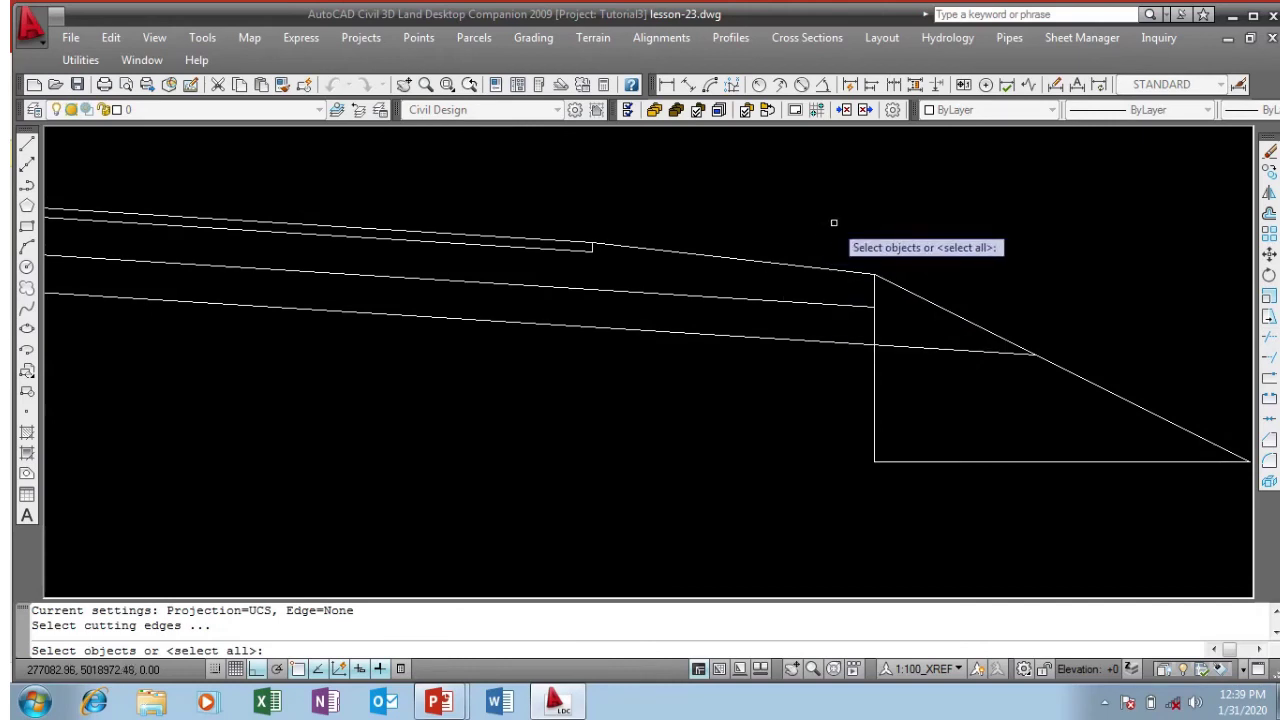
{"action": "key", "text": "Return"}
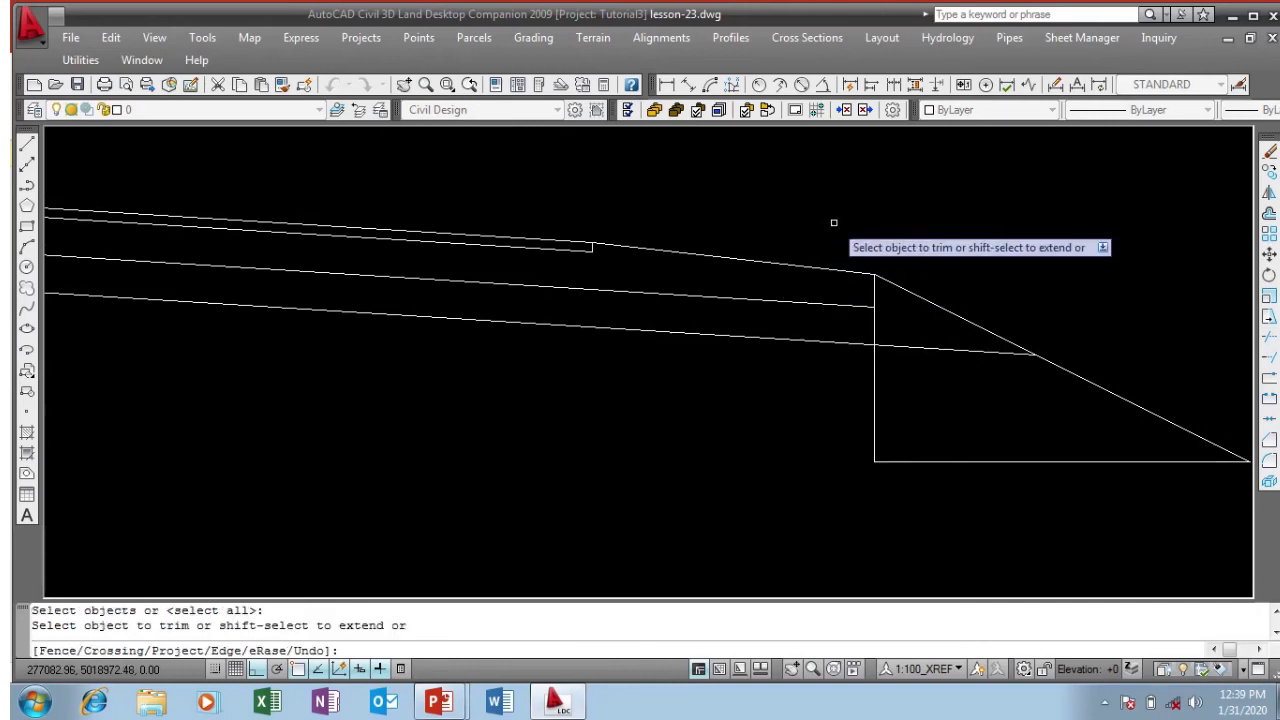
{"action": "left_click", "coordinate": [875, 363]}
{"action": "left_click", "coordinate": [1050, 362]}
{"action": "left_click", "coordinate": [1050, 366]}
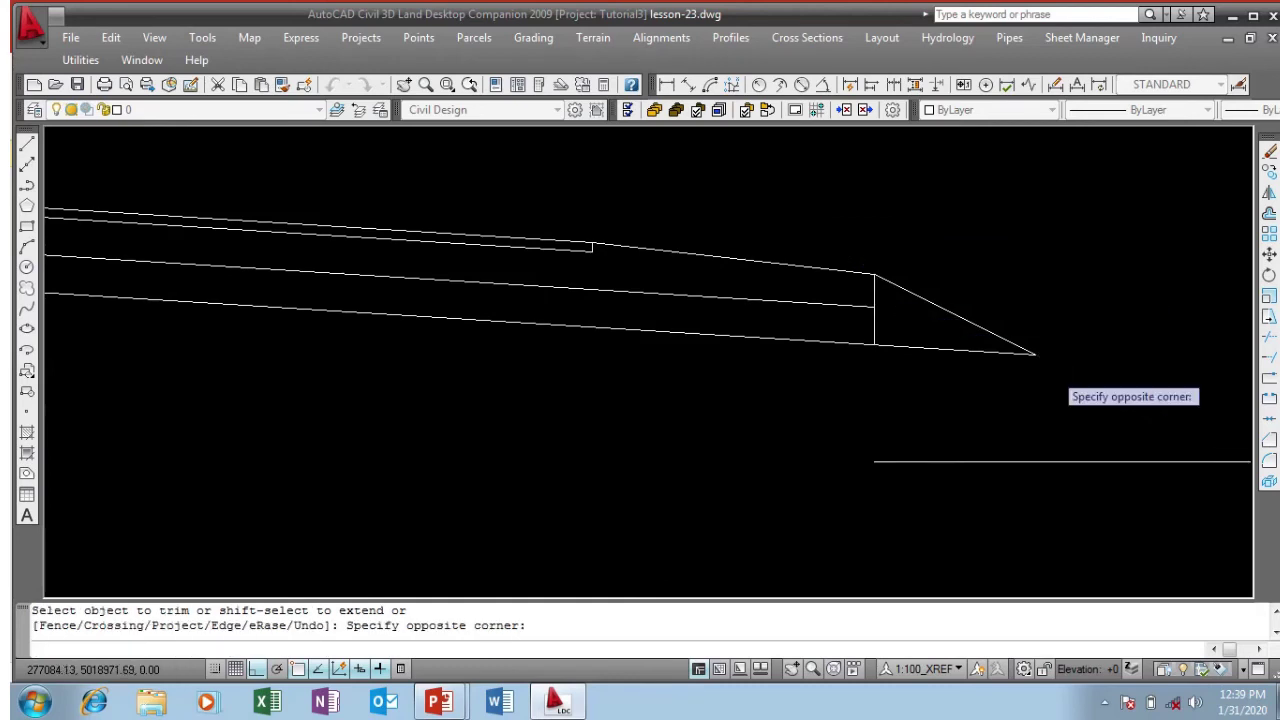
{"action": "left_click", "coordinate": [1050, 370]}
Step: Trim the vertical side between the two lowest offset lines and erase the leftover horizontal base line of the triangle
{"action": "left_click", "coordinate": [883, 331]}
{"action": "scroll", "coordinate": [885, 328], "scroll_direction": "up", "scroll_amount": 2}
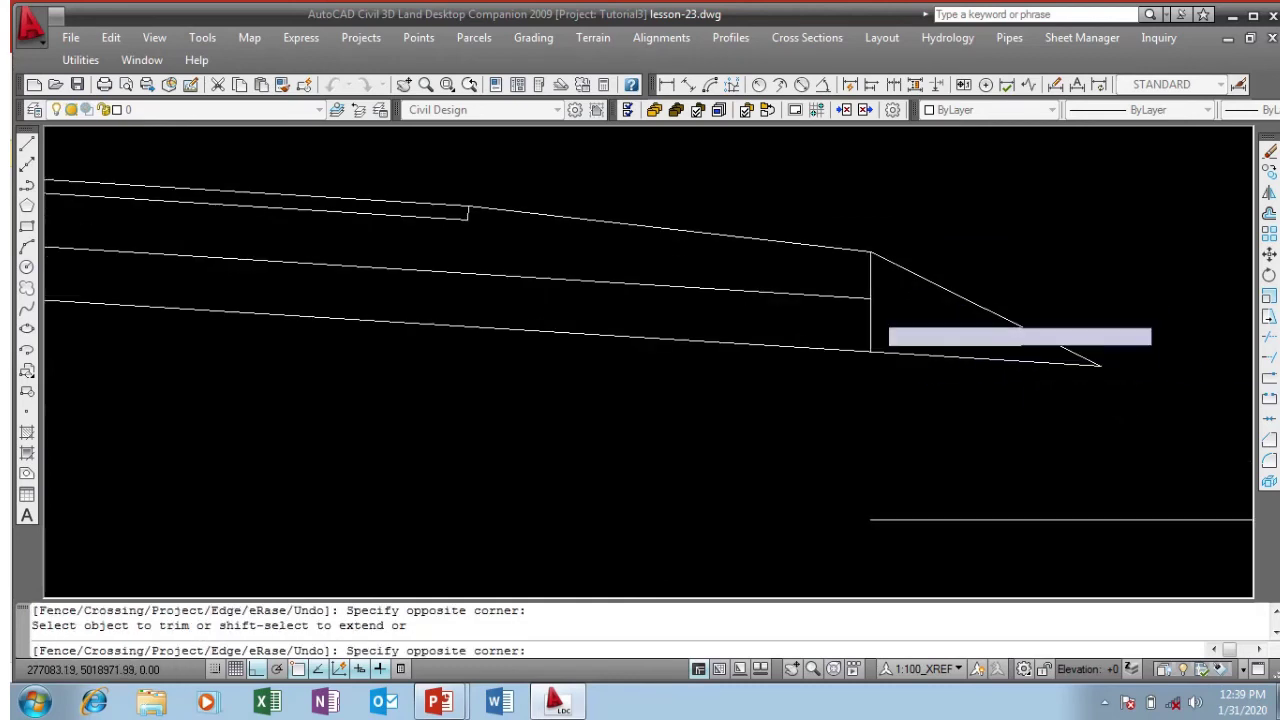
{"action": "left_click", "coordinate": [867, 308]}
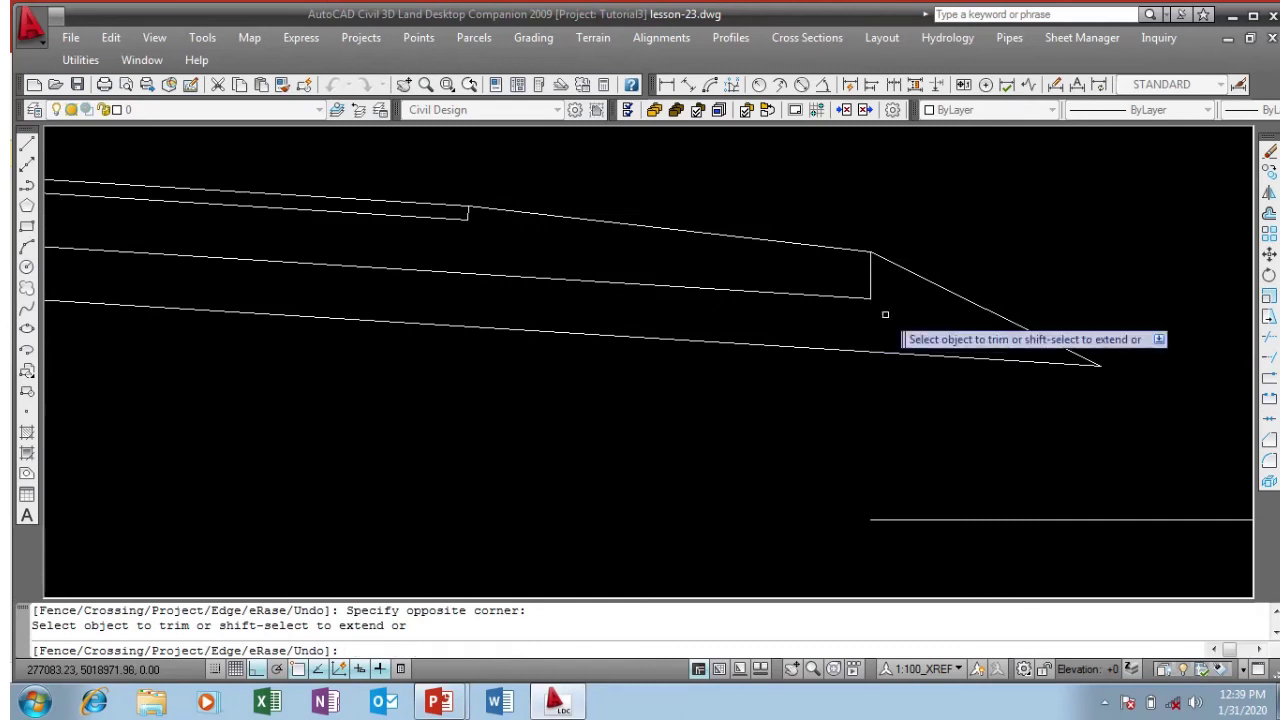
{"action": "key", "text": "Return"}
{"action": "scroll", "coordinate": [900, 215], "scroll_direction": "down", "scroll_amount": 5}
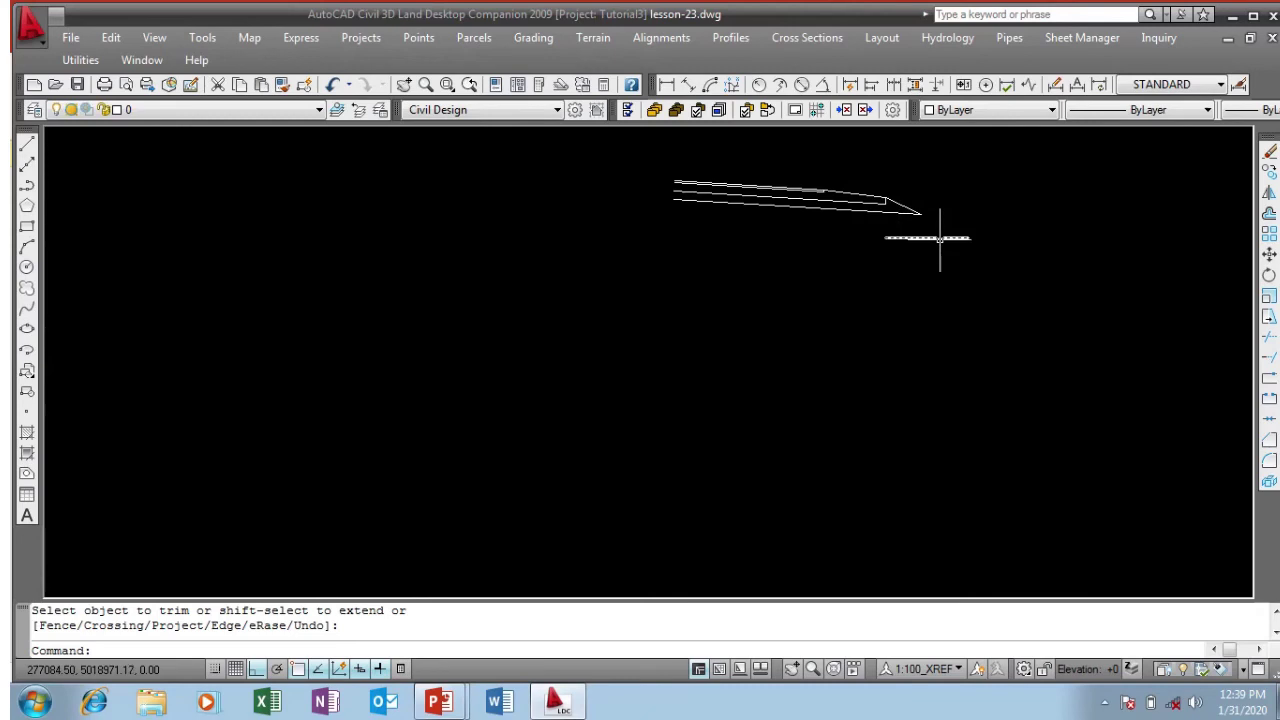
{"action": "key", "text": "Delete"}
{"action": "scroll", "coordinate": [860, 193], "scroll_direction": "up", "scroll_amount": 5}
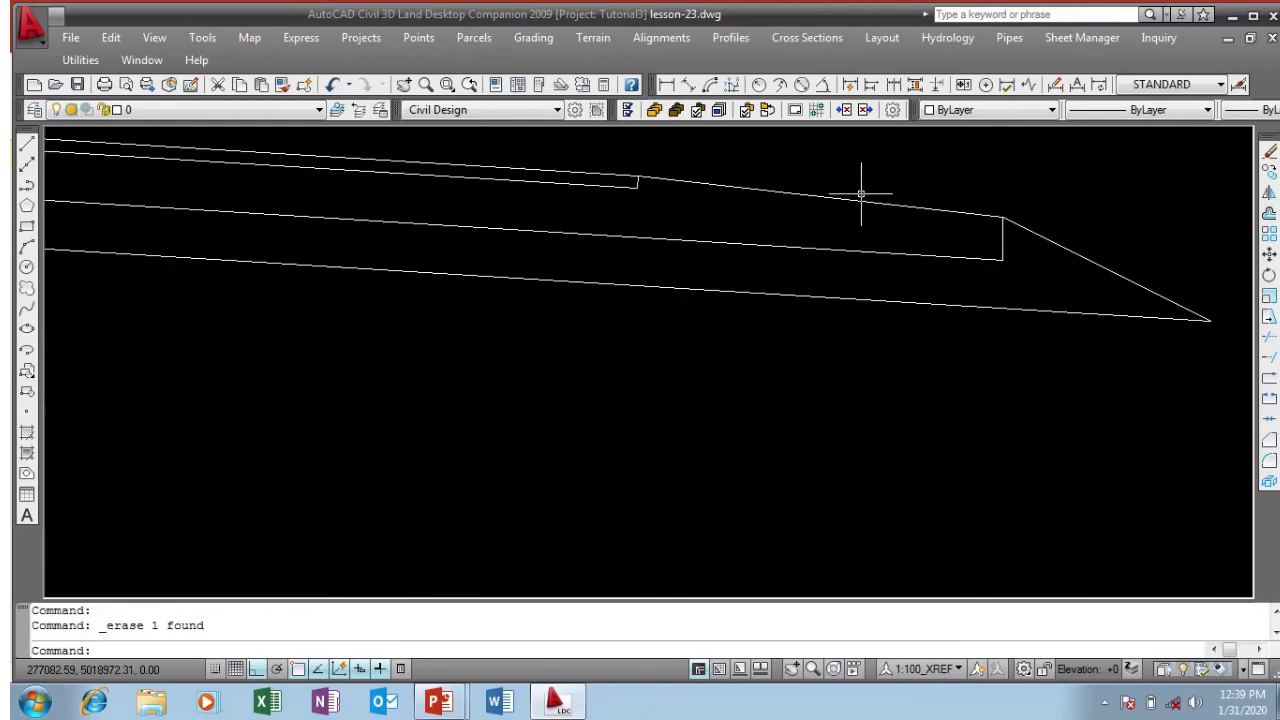
{"action": "scroll", "coordinate": [840, 240], "scroll_direction": "down", "scroll_amount": 5}
{"action": "left_click", "coordinate": [444, 202]}
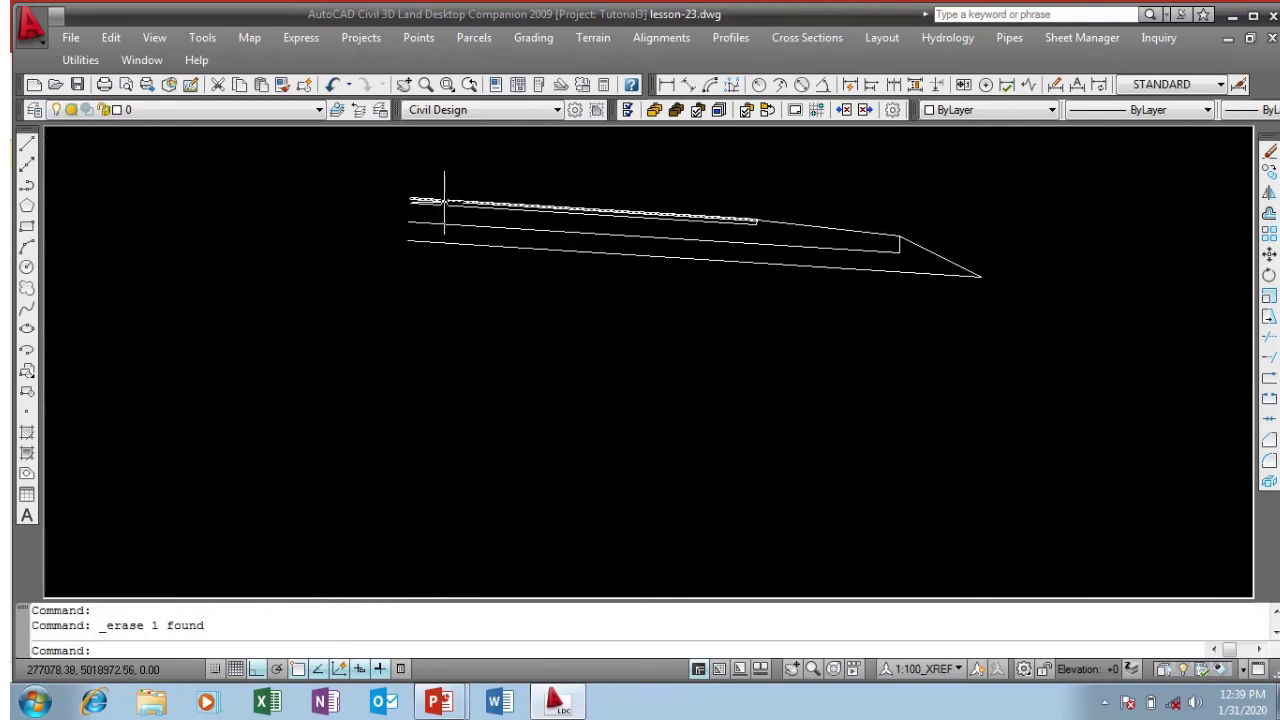
{"action": "scroll", "coordinate": [428, 200], "scroll_direction": "up", "scroll_amount": 2}
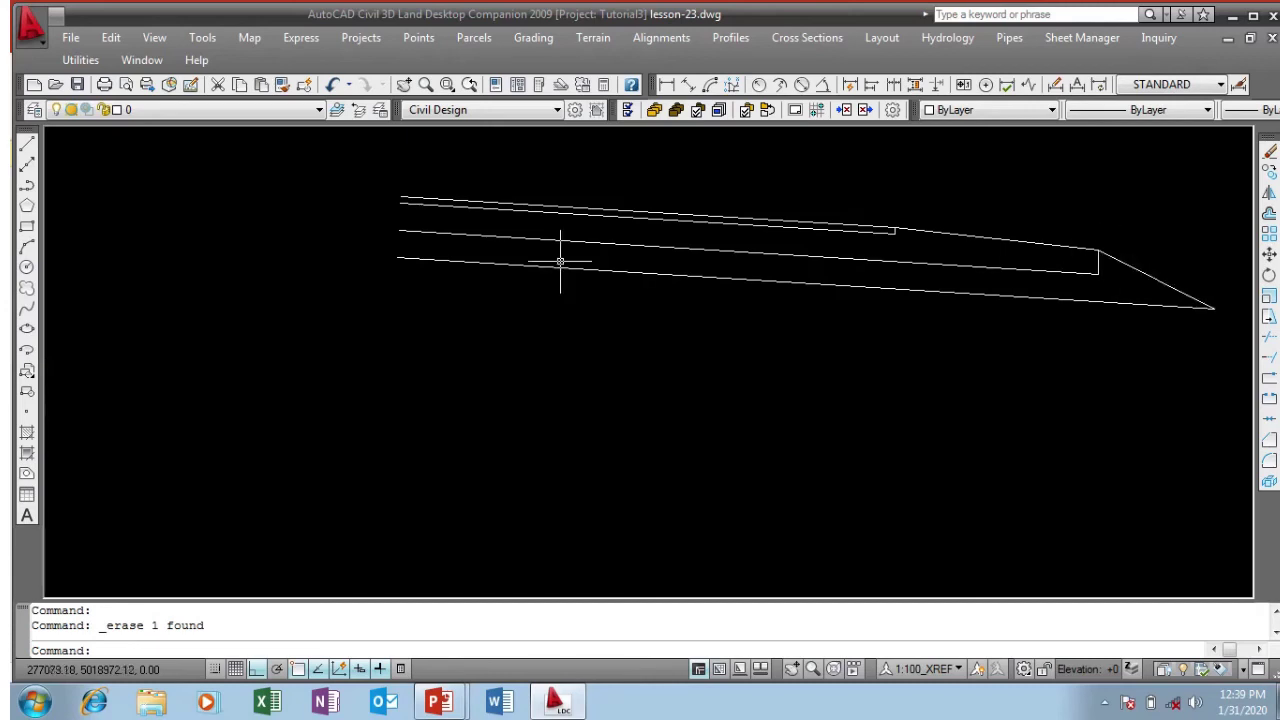
{"action": "scroll", "coordinate": [530, 270], "scroll_direction": "down", "scroll_amount": 2}
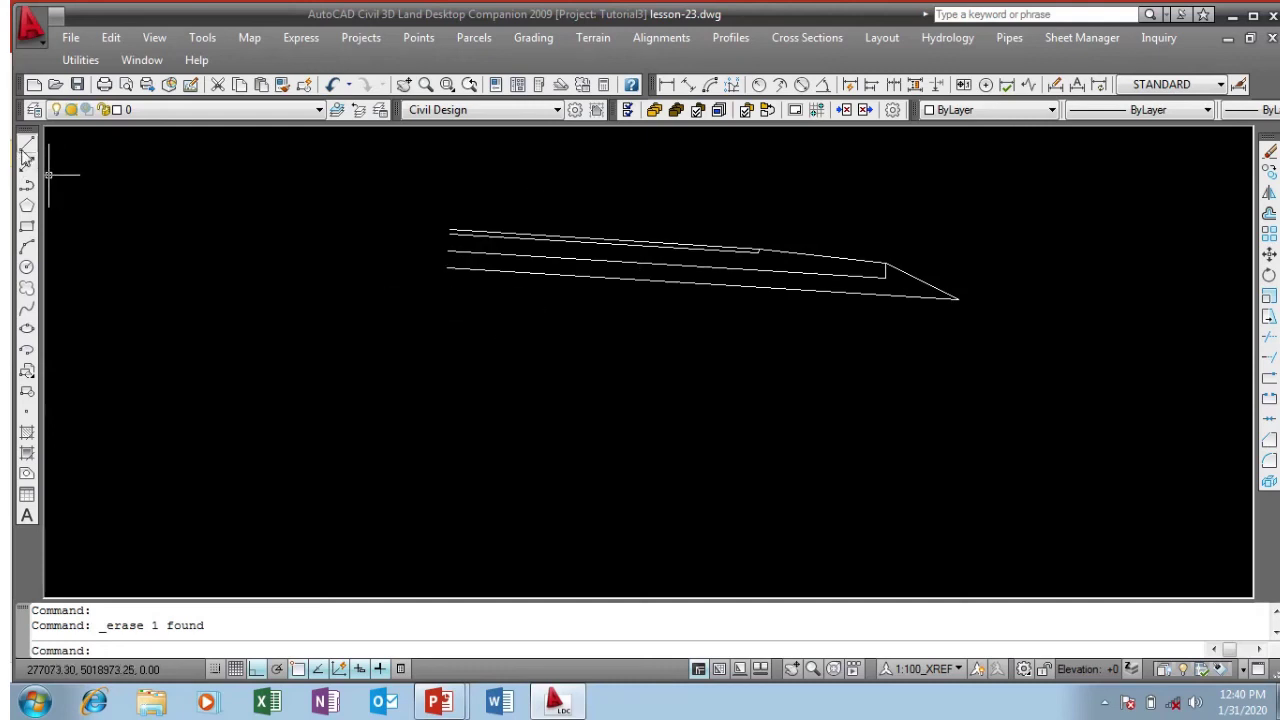
Step: Mirror the whole half section about a vertical line through the top surface line's inner end, keeping the source objects
{"action": "left_click", "coordinate": [365, 178]}
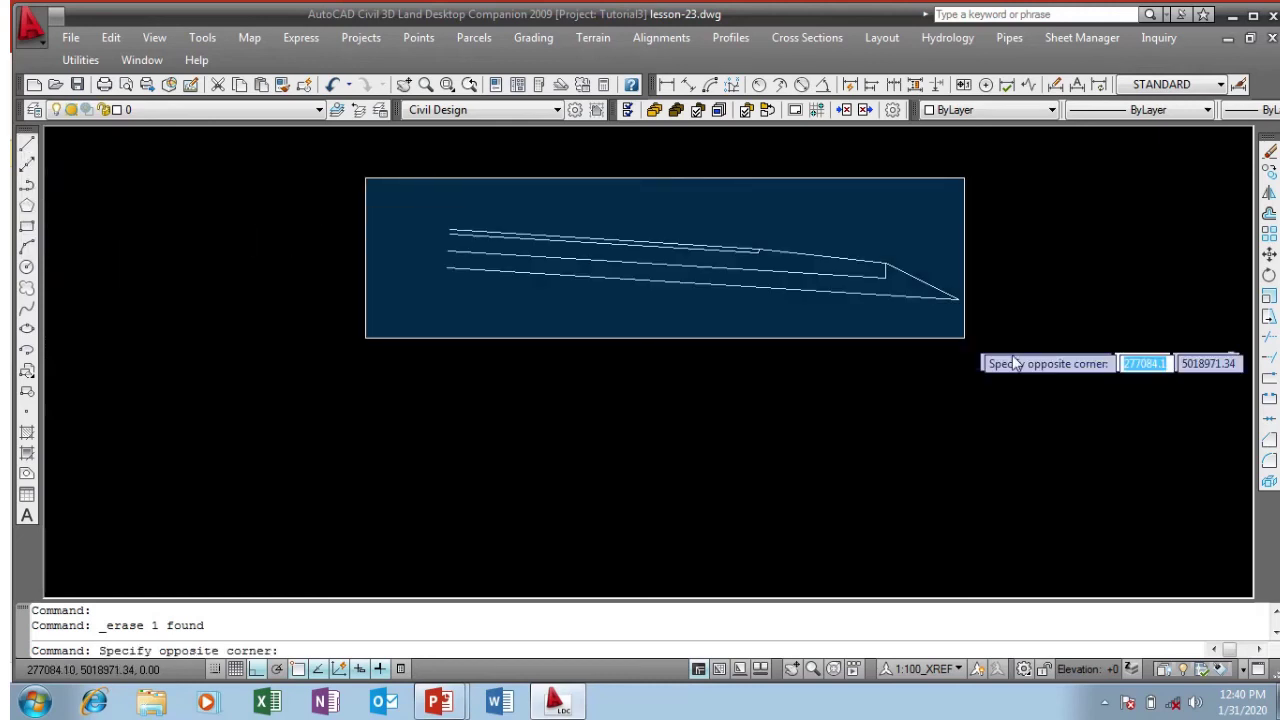
{"action": "left_click", "coordinate": [1040, 390]}
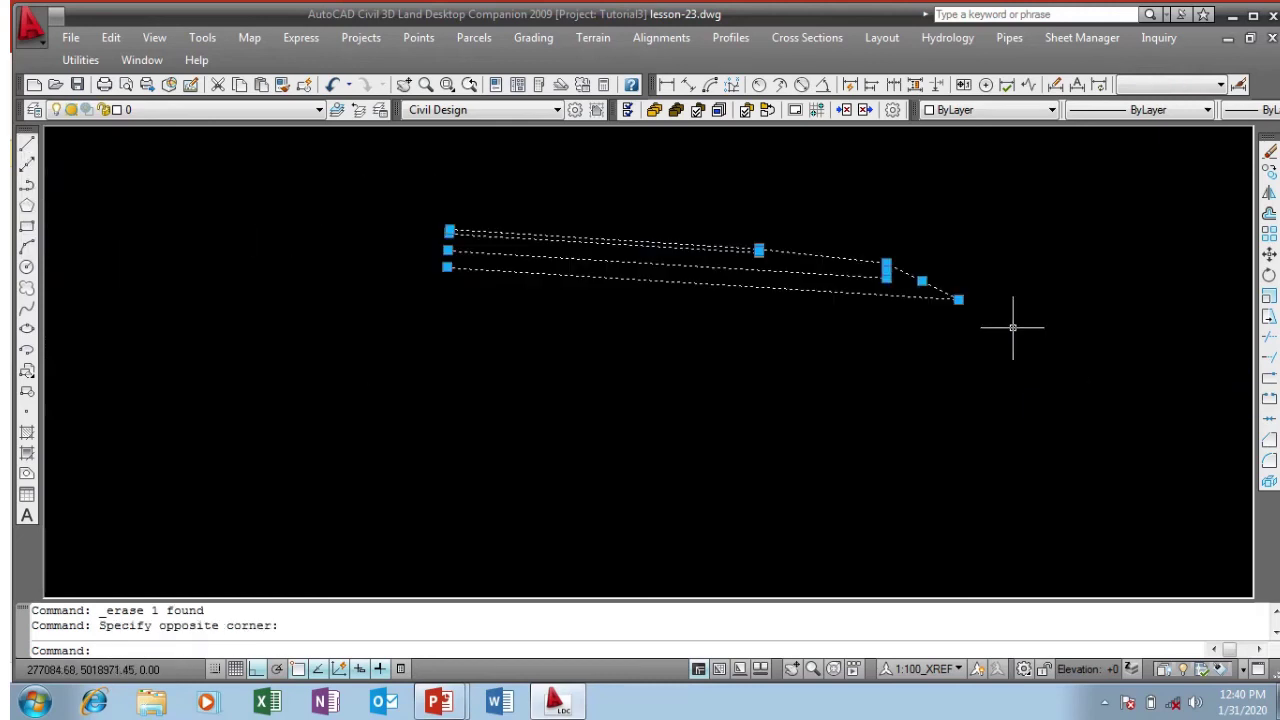
{"action": "left_click", "coordinate": [1270, 193]}
{"action": "scroll", "coordinate": [458, 256], "scroll_direction": "up", "scroll_amount": 5}
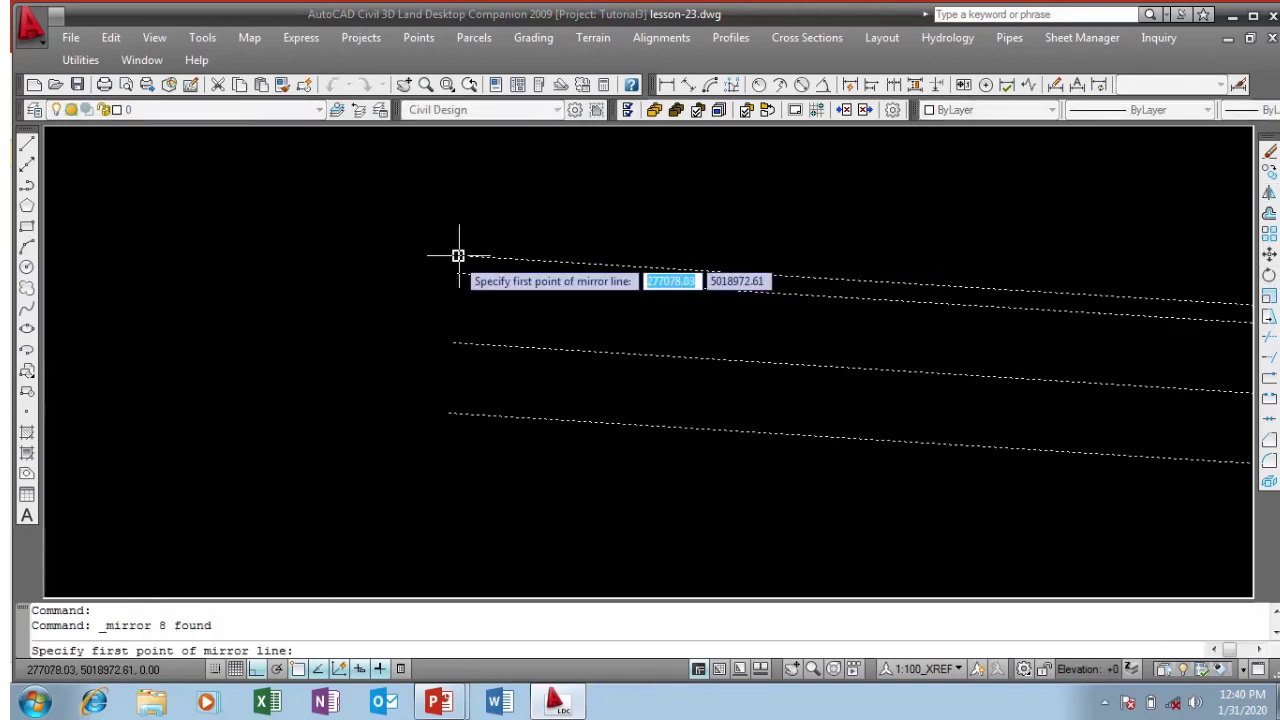
{"action": "left_click", "coordinate": [458, 256]}
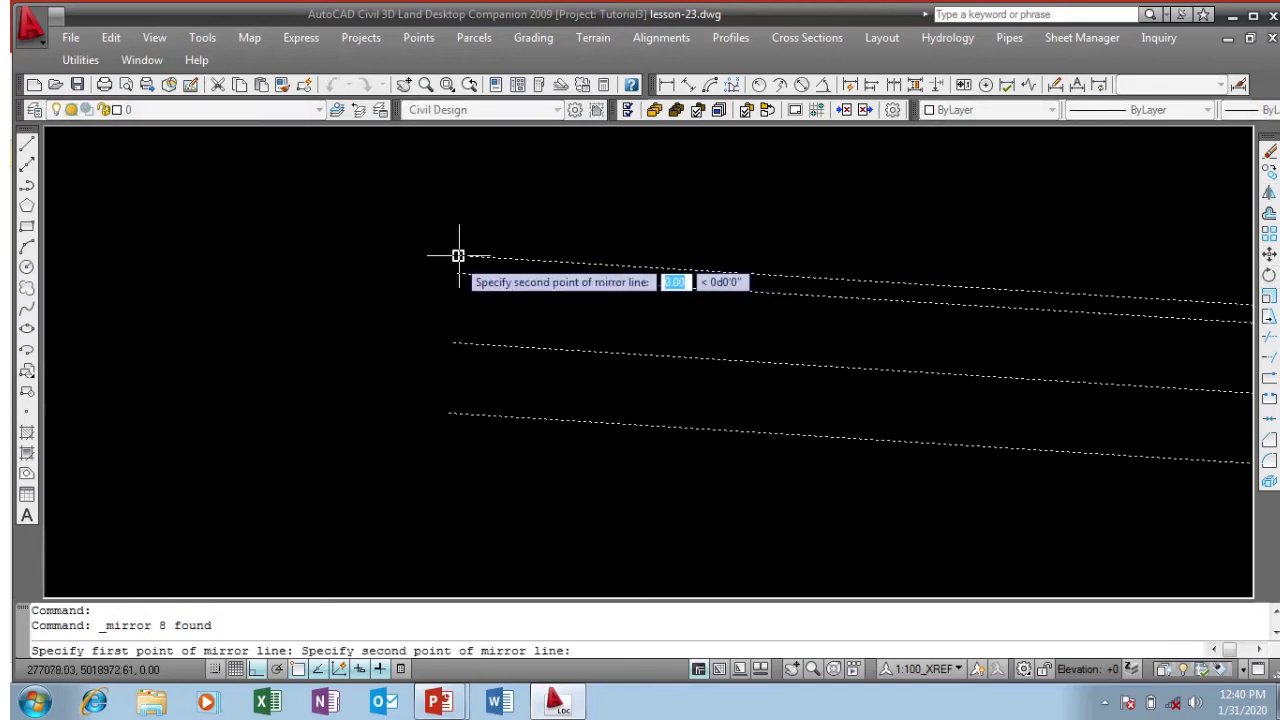
{"action": "scroll", "coordinate": [456, 279], "scroll_direction": "down", "scroll_amount": 4}
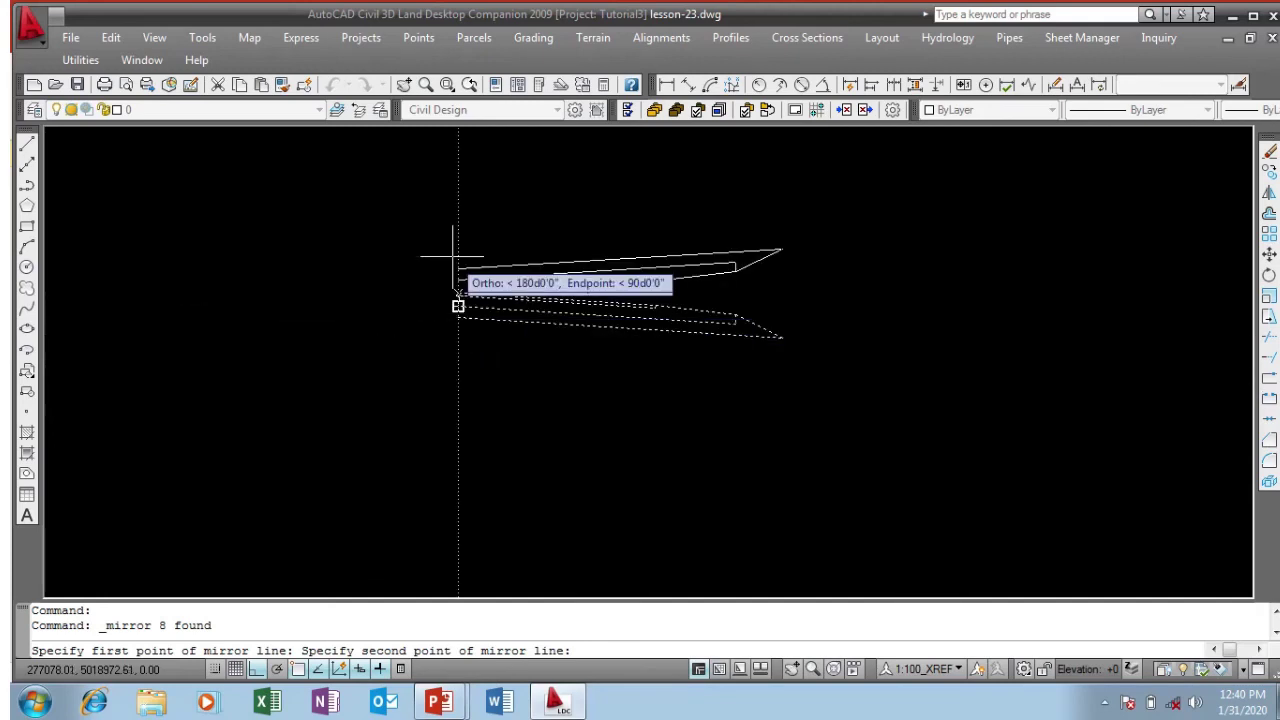
{"action": "left_click", "coordinate": [386, 180]}
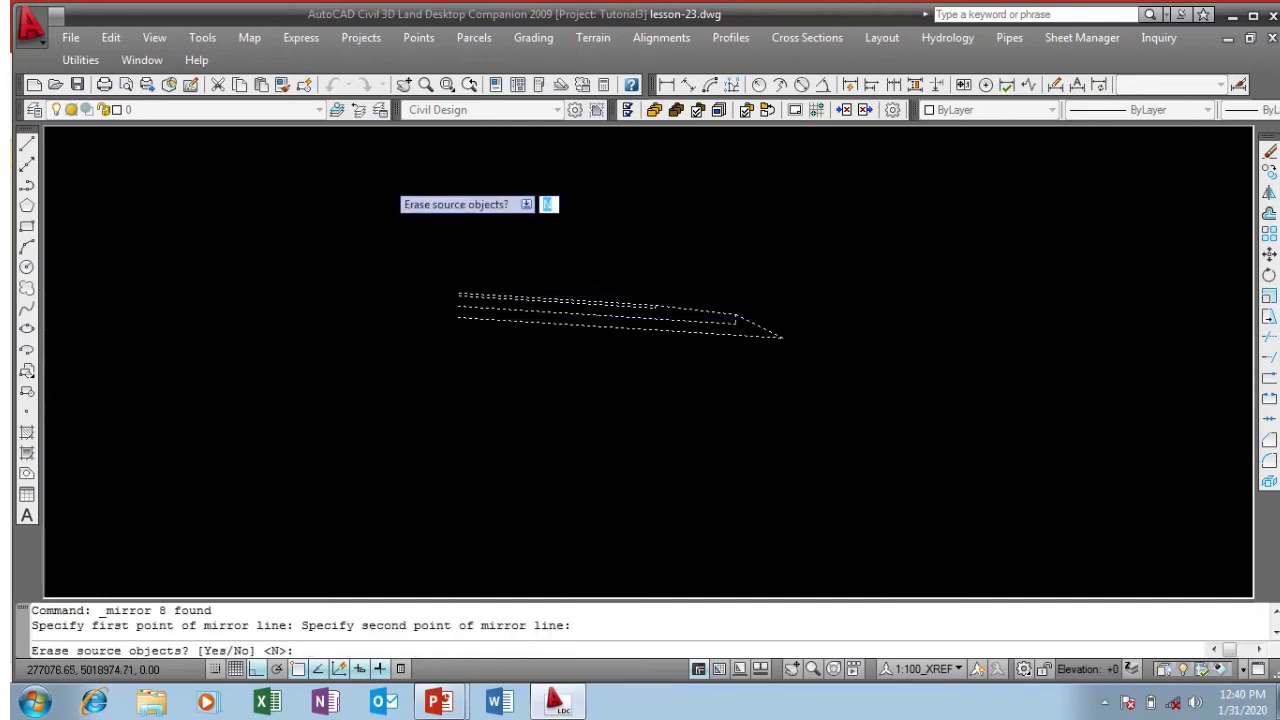
{"action": "right_click", "coordinate": [388, 181]}
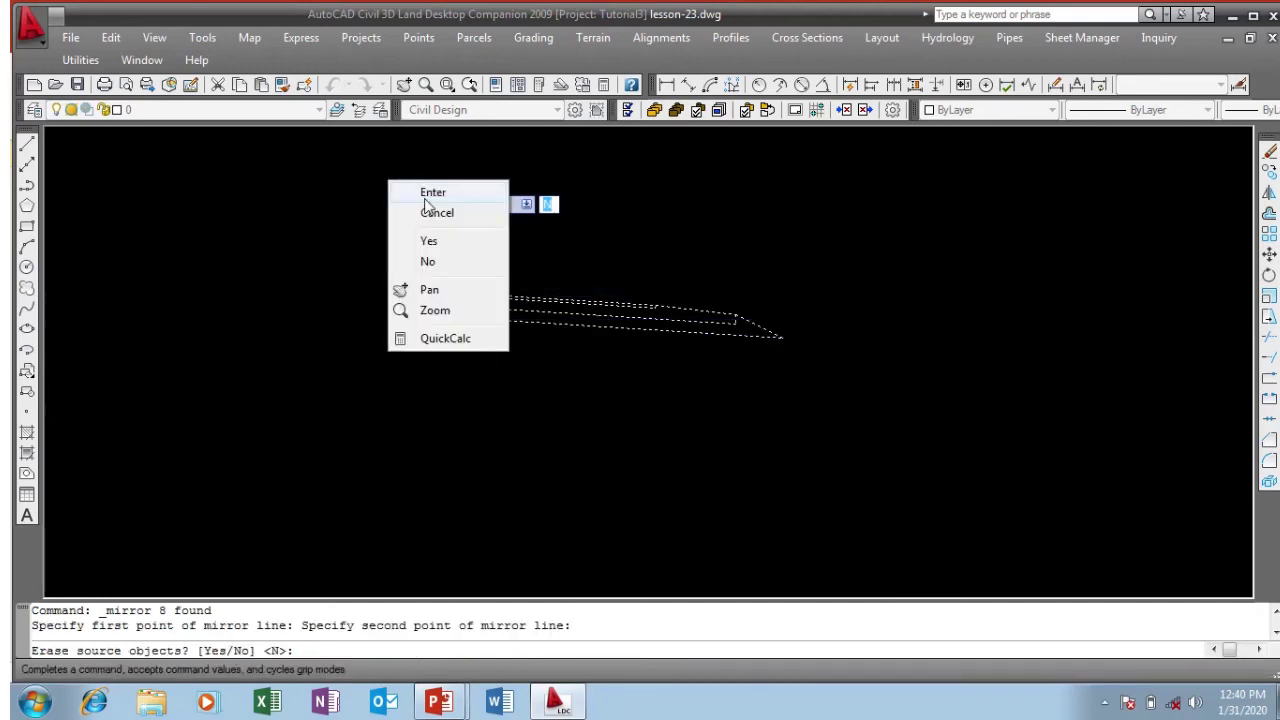
{"action": "left_click", "coordinate": [428, 195]}
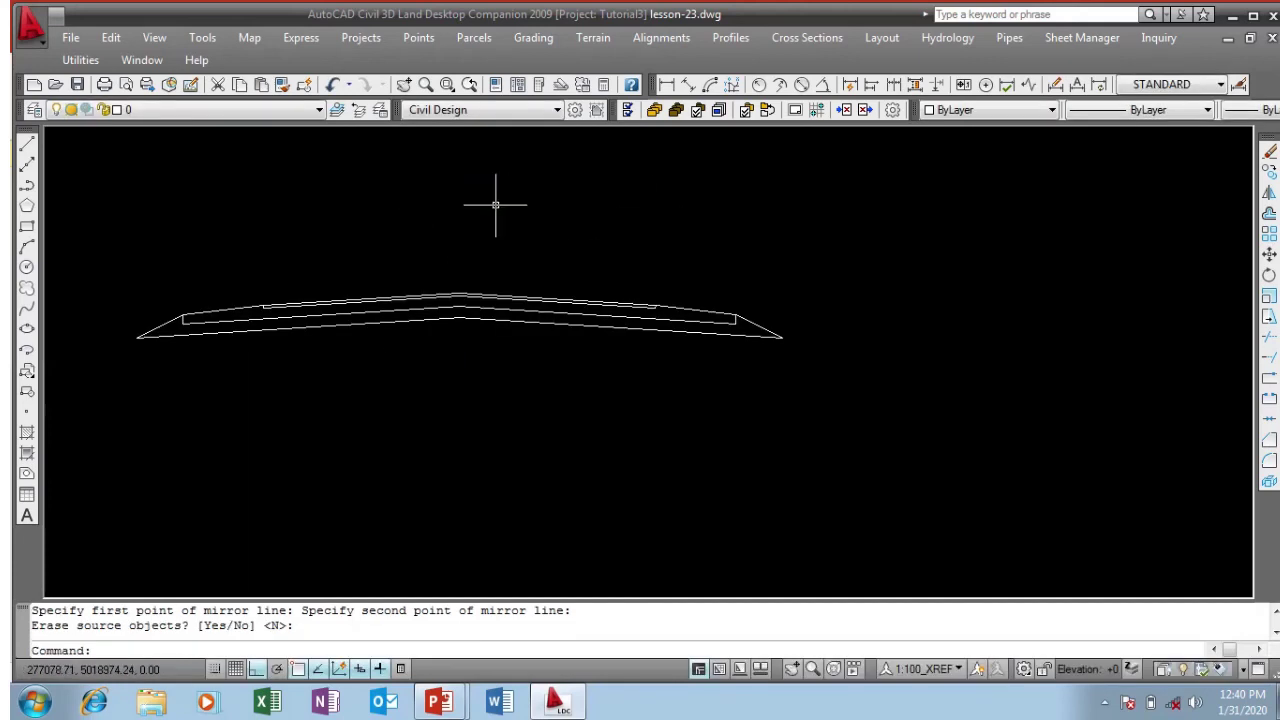
{"action": "scroll", "coordinate": [654, 200], "scroll_direction": "down", "scroll_amount": 2}
{"action": "scroll", "coordinate": [579, 218], "scroll_direction": "up", "scroll_amount": 3}
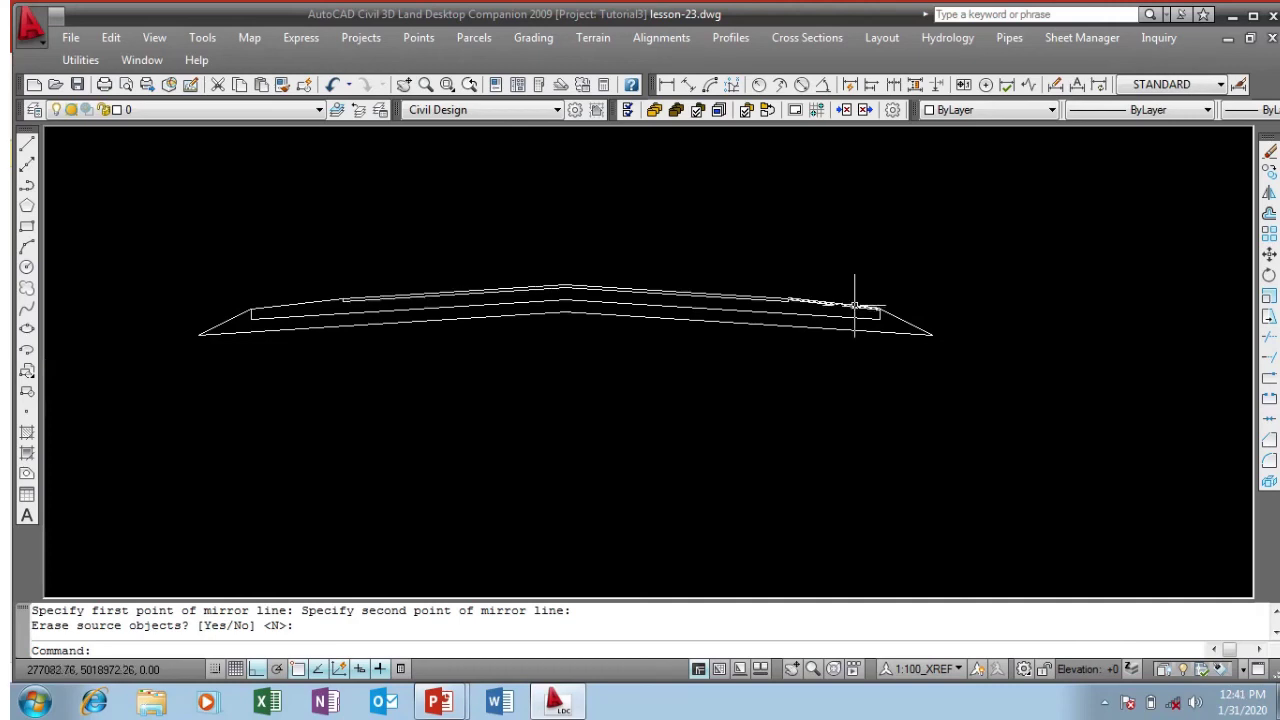
{"action": "scroll", "coordinate": [679, 305], "scroll_direction": "down", "scroll_amount": 2}
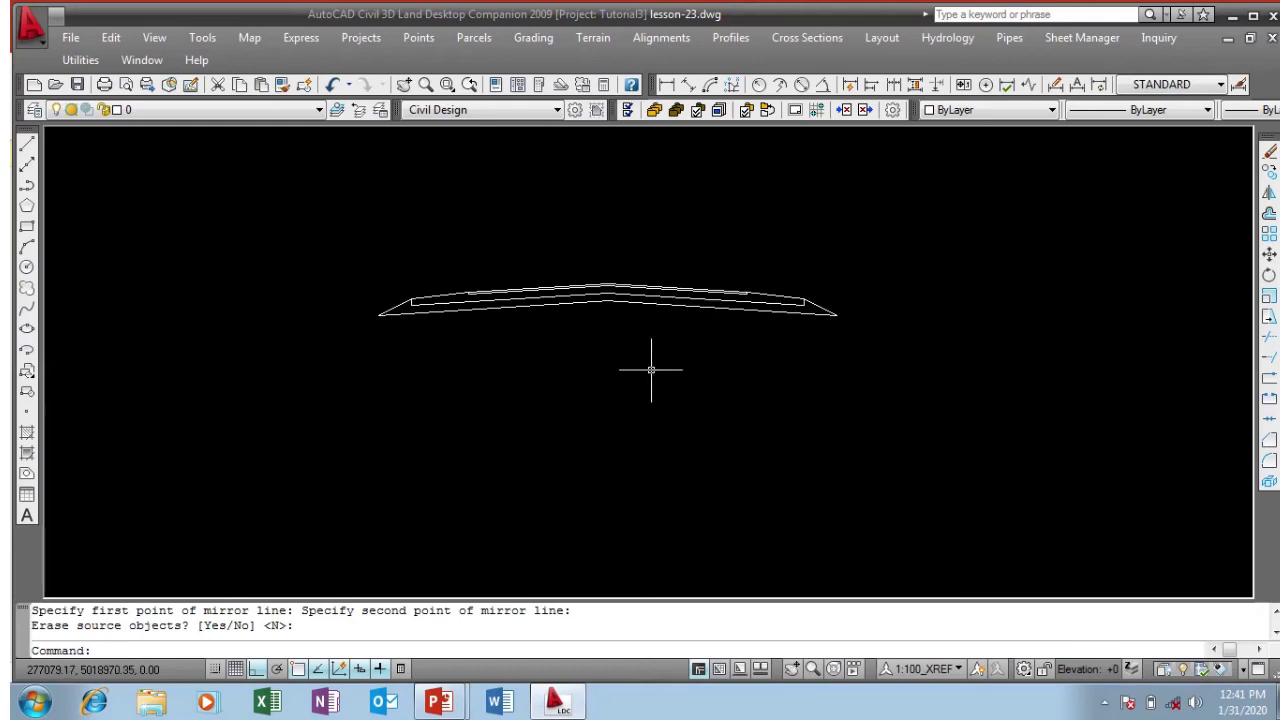
{"action": "scroll", "coordinate": [569, 277], "scroll_direction": "up", "scroll_amount": 2}
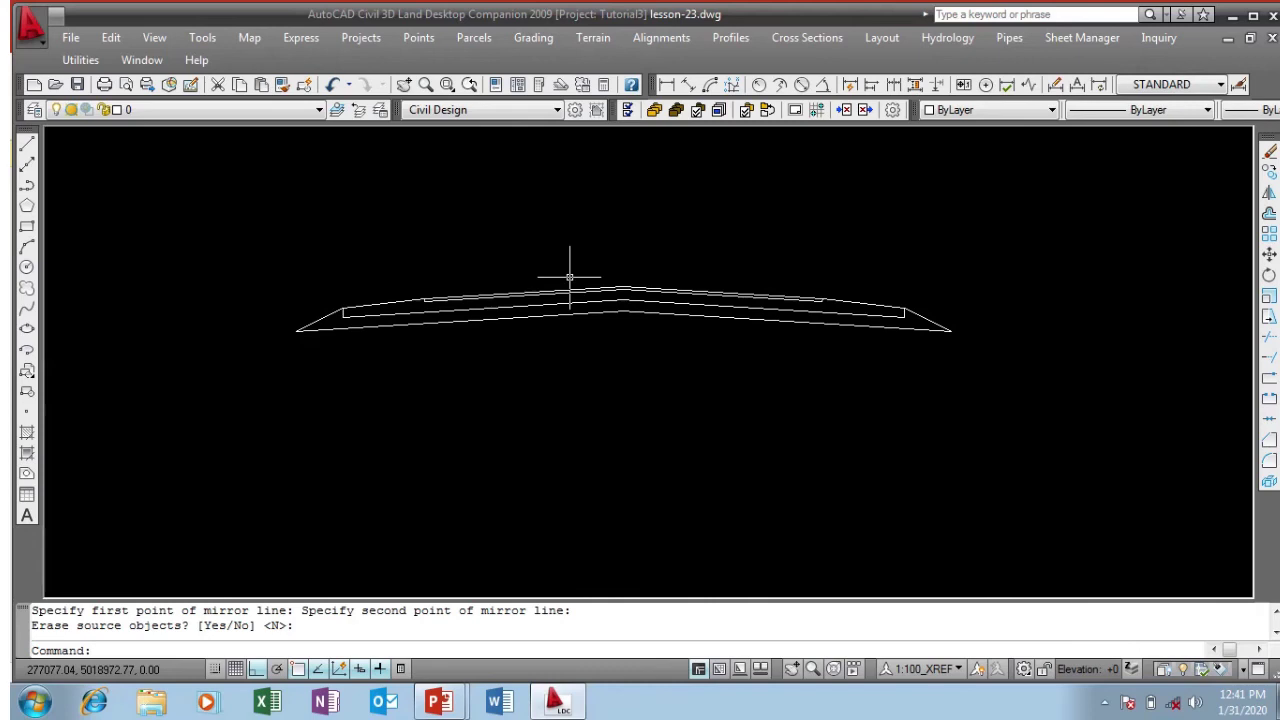